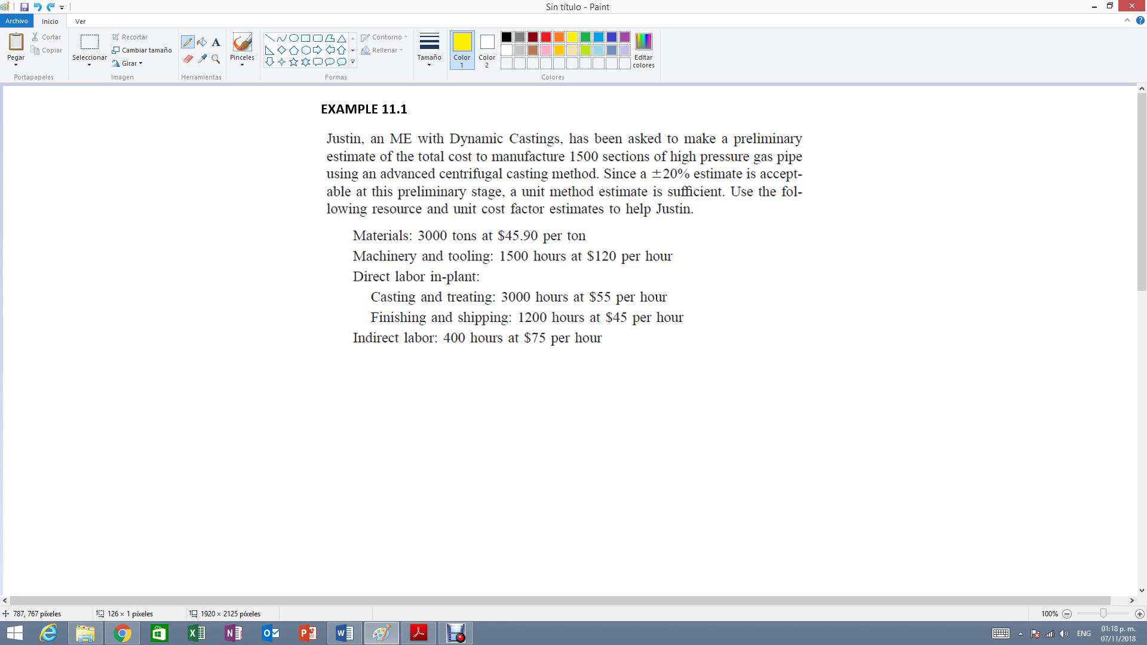
Underline 'unit method' with a yellow straight line, restore the black Pencil, and bring up the slides PDF.
{"action": "left_click", "coordinate": [270, 37]}
{"action": "left_click_drag", "start_coordinate": [523, 199], "coordinate": [595, 200]}
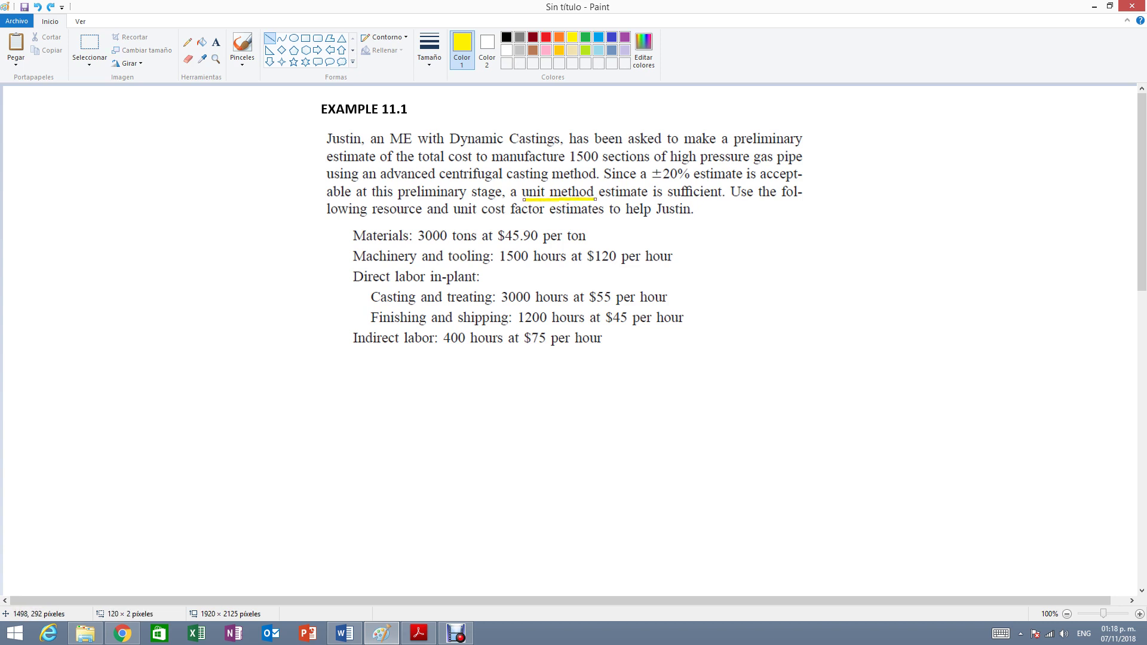
{"action": "left_click", "coordinate": [187, 42]}
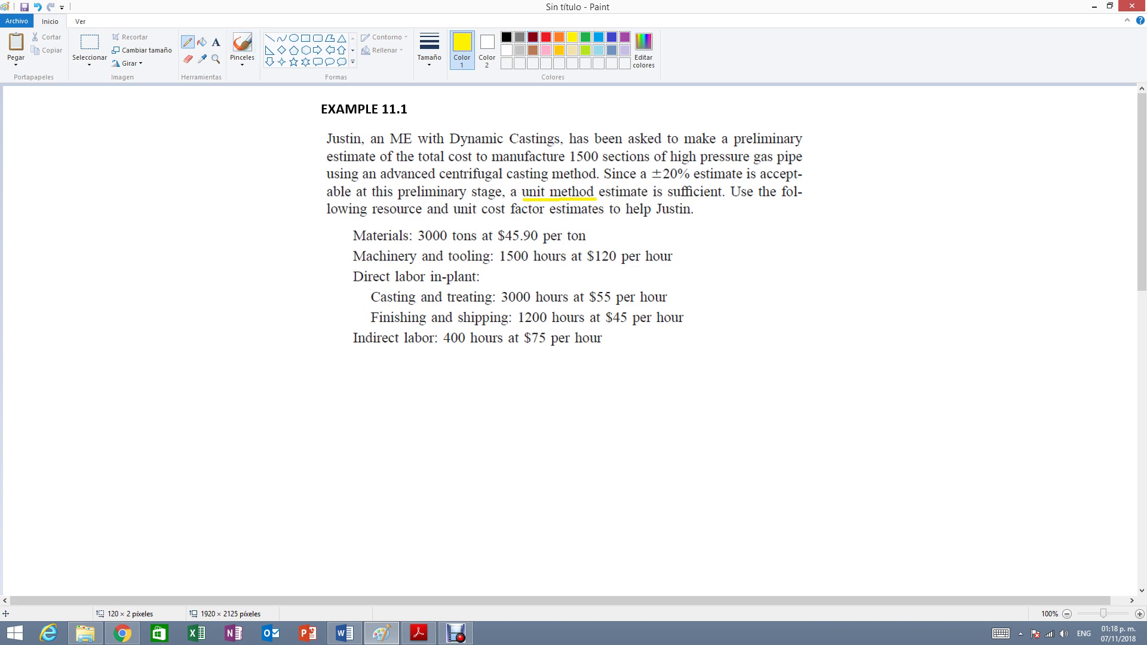
{"action": "left_click", "coordinate": [506, 37]}
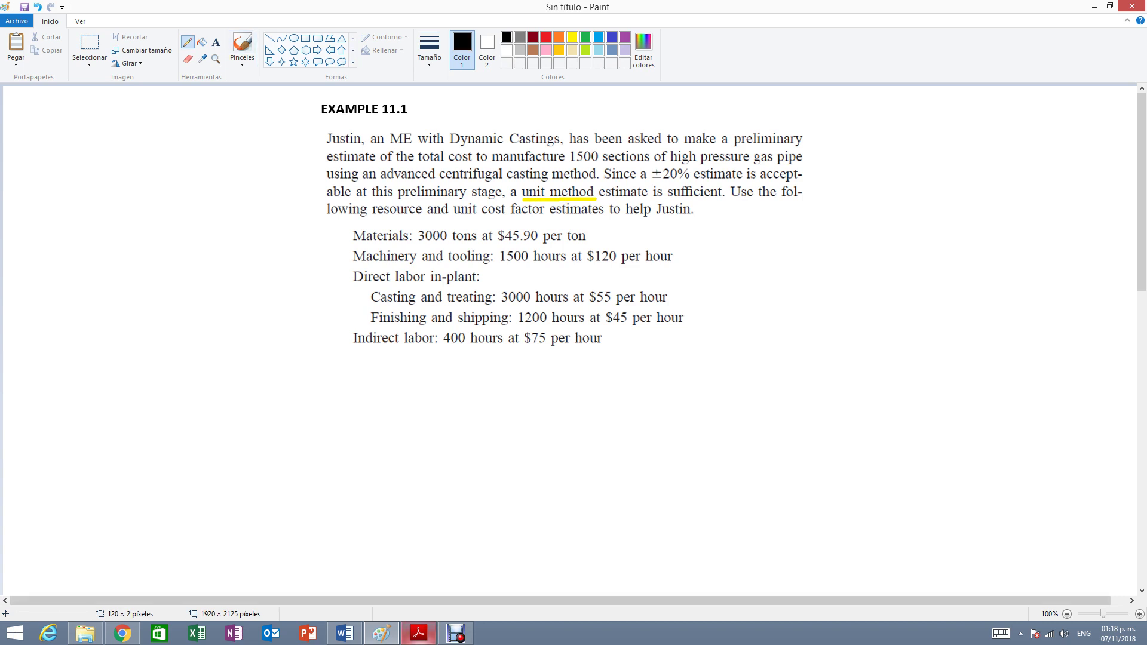
{"action": "left_click", "coordinate": [418, 632]}
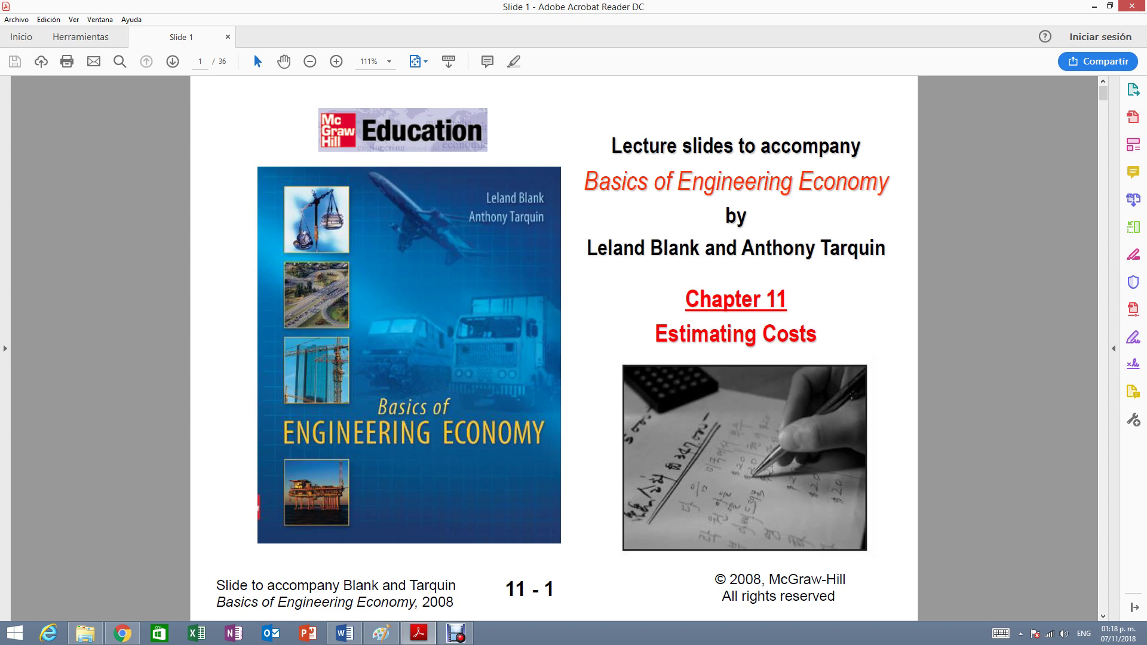
Page forward through the Chapter 11 slides to slide 13, 'Sec 11.1 – Estimation Techniques'.
{"action": "key", "text": "Page_Down"}
{"action": "key", "text": "Page_Down"}
{"action": "key", "text": "Page_Down"}
{"action": "key", "text": "Page_Down"}
{"action": "key", "text": "Page_Down"}
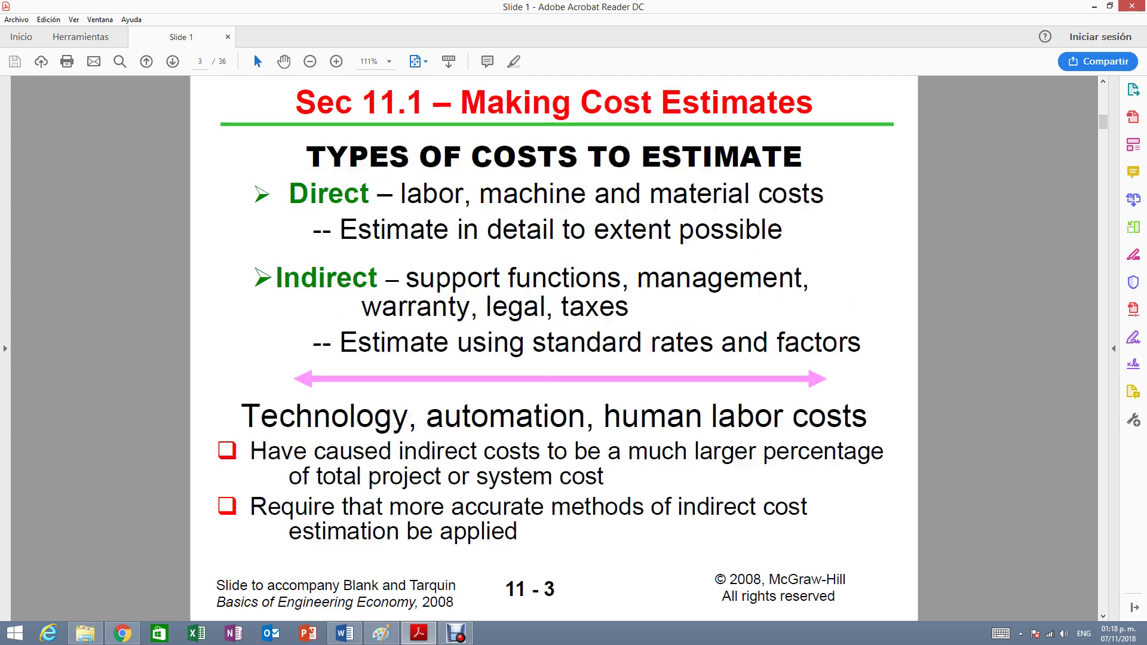
{"action": "key", "text": "Page_Down"}
{"action": "key", "text": "Page_Down"}
{"action": "key", "text": "Page_Down"}
{"action": "key", "text": "Page_Down"}
{"action": "key", "text": "Page_Down"}
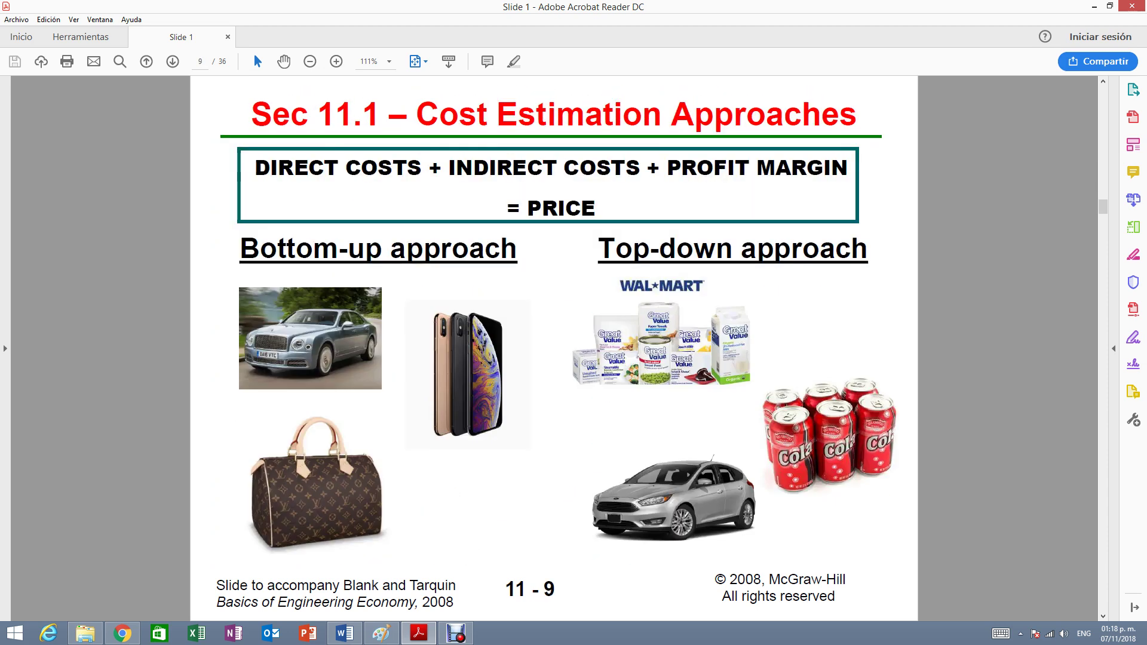
{"action": "key", "text": "Page_Down"}
{"action": "key", "text": "Page_Down"}
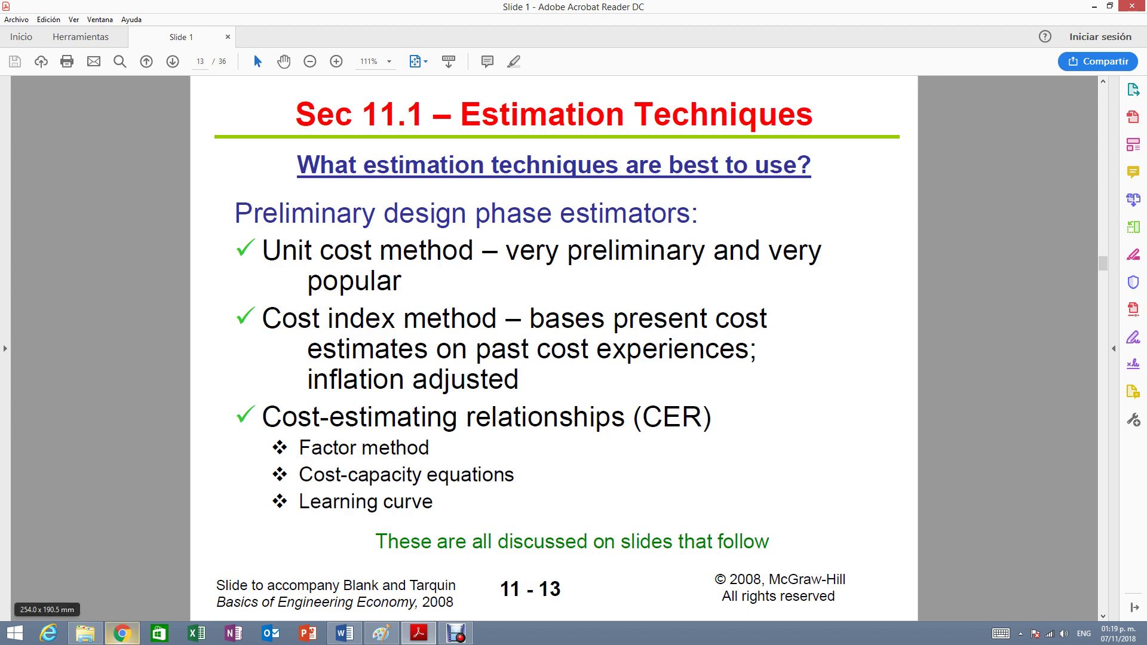
{"action": "left_click", "coordinate": [122, 634]}
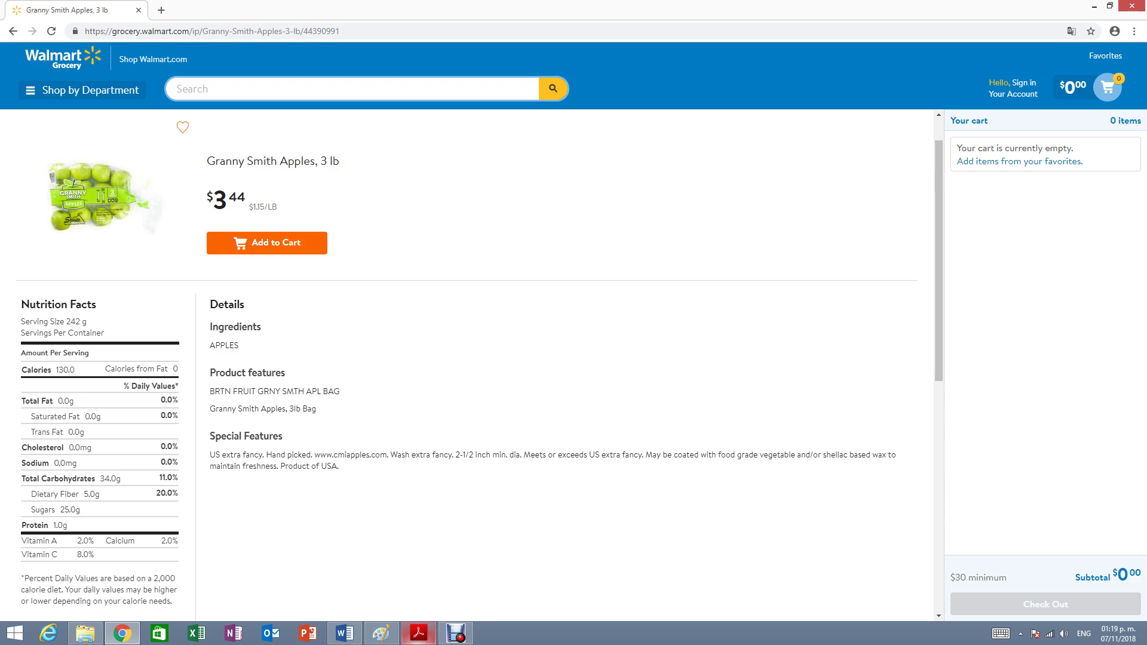
{"action": "key", "text": "alt+Tab"}
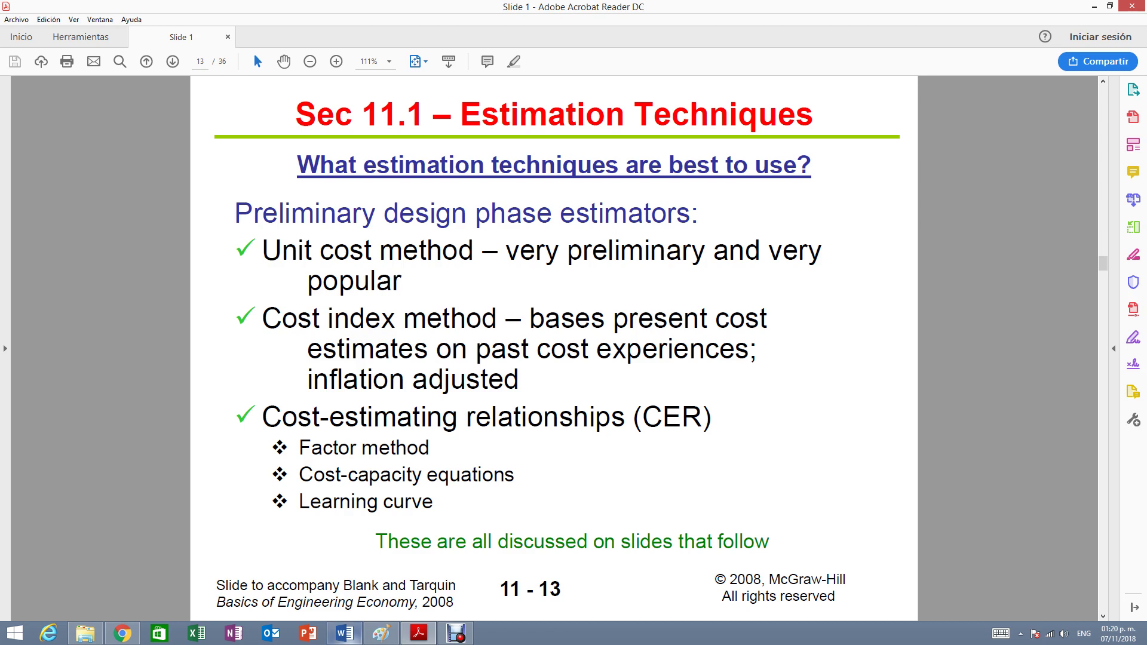
Switch from Acrobat Reader back to the Example 11.1 image in Paint.
{"action": "key", "text": "alt+Tab"}
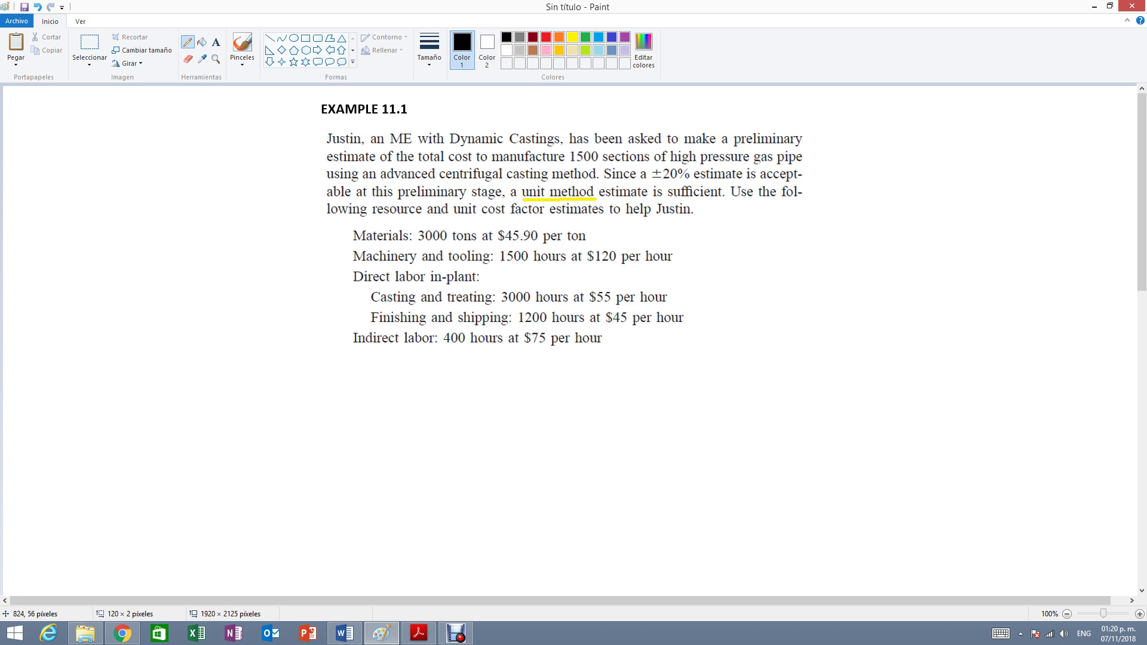
Handwrite 'Unit cost method' in black beside the EXAMPLE 11.1 title, then return to the slides.
{"action": "left_click", "coordinate": [585, 256]}
{"action": "mouse_move", "coordinate": [490, 102]}
{"action": "left_mouse_down"}
{"action": "mouse_move", "coordinate": [491, 120]}
{"action": "mouse_move", "coordinate": [502, 103]}
{"action": "mouse_move", "coordinate": [515, 121]}
{"action": "mouse_move", "coordinate": [536, 108]}
{"action": "mouse_move", "coordinate": [553, 122]}
{"action": "mouse_move", "coordinate": [561, 108]}
{"action": "left_mouse_up"}
{"action": "left_click", "coordinate": [518, 99]}
{"action": "left_click_drag", "start_coordinate": [573, 104], "coordinate": [563, 121]}
{"action": "left_click_drag", "start_coordinate": [578, 102], "coordinate": [578, 123]}
{"action": "left_click_drag", "start_coordinate": [571, 109], "coordinate": [594, 120]}
{"action": "left_click_drag", "start_coordinate": [594, 111], "coordinate": [610, 122]}
{"action": "left_click_drag", "start_coordinate": [612, 108], "coordinate": [623, 123]}
{"action": "left_click_drag", "start_coordinate": [622, 109], "coordinate": [647, 120]}
{"action": "mouse_move", "coordinate": [657, 109]}
{"action": "left_mouse_down"}
{"action": "mouse_move", "coordinate": [651, 120]}
{"action": "mouse_move", "coordinate": [662, 120]}
{"action": "left_mouse_up"}
{"action": "left_click_drag", "start_coordinate": [669, 97], "coordinate": [669, 111]}
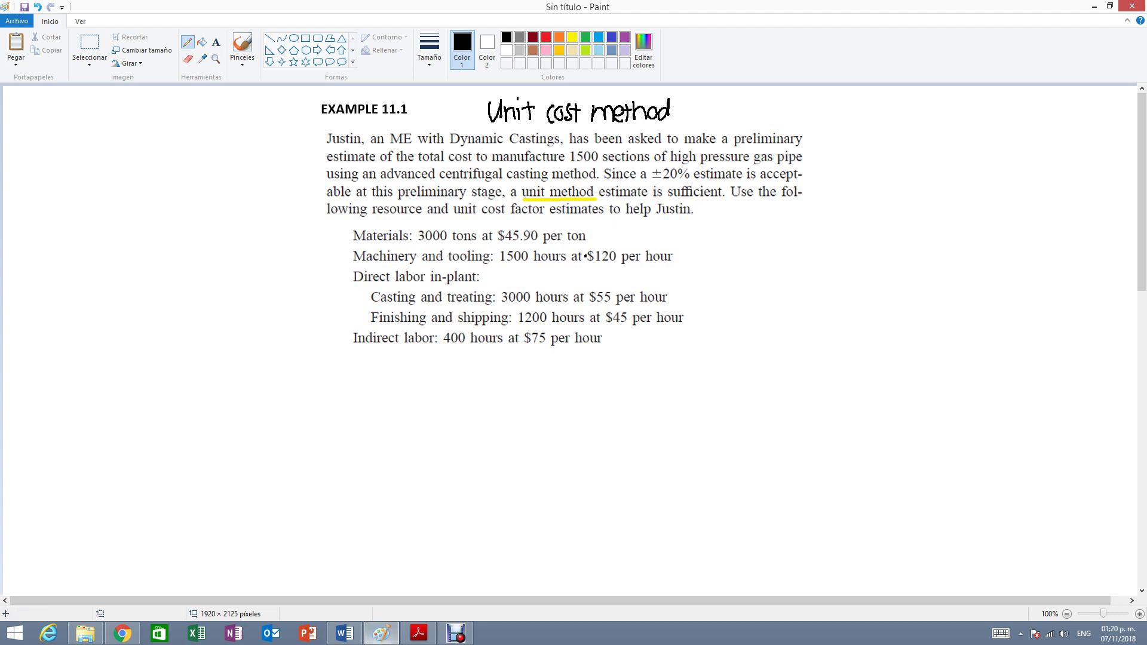
{"action": "left_click", "coordinate": [419, 634]}
Advance to slide 15 and highlight CT and the unit cost factor in CT = U × N, then return to Paint.
{"action": "key", "text": "Right"}
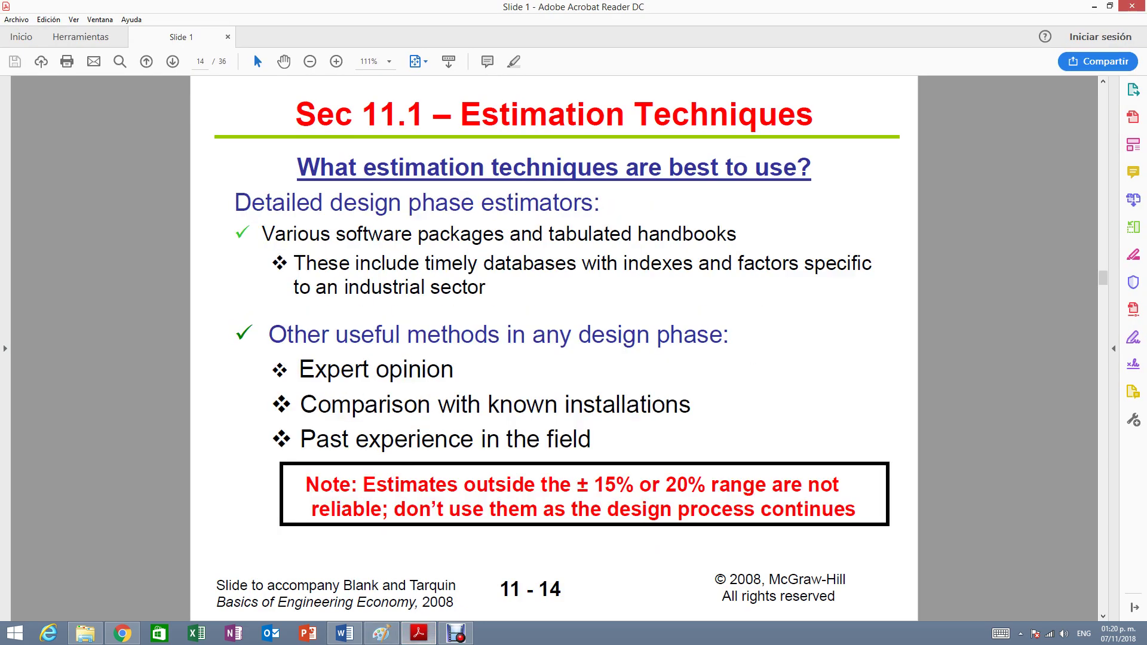
{"action": "key", "text": "Right"}
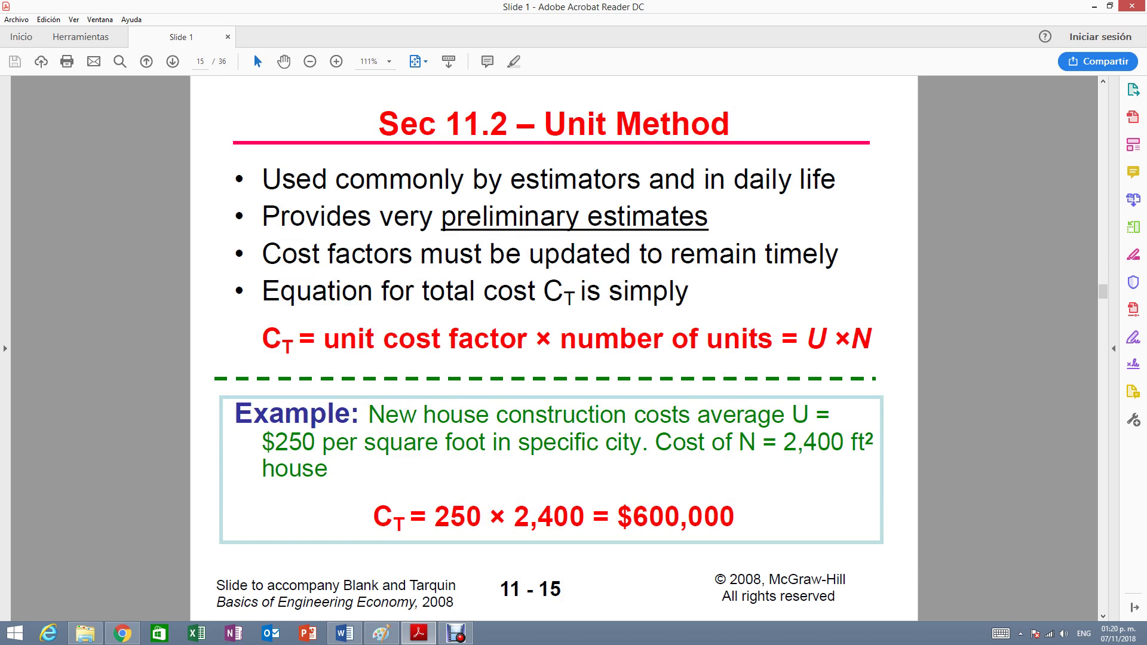
{"action": "left_click_drag", "start_coordinate": [261, 341], "coordinate": [299, 342]}
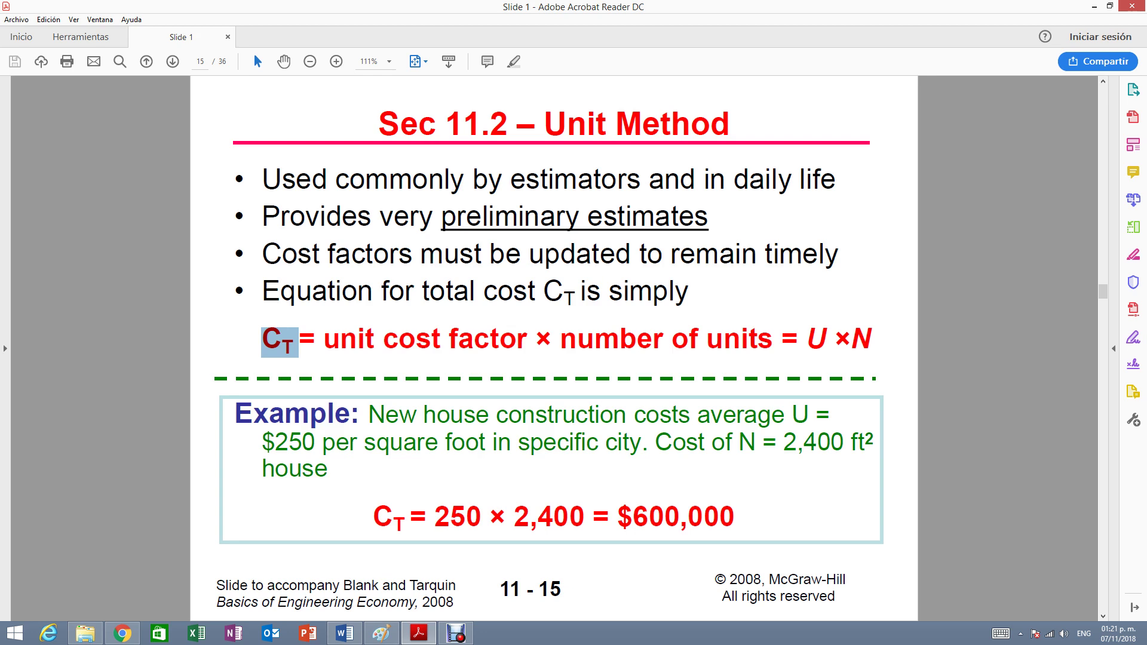
{"action": "left_click_drag", "start_coordinate": [299, 339], "coordinate": [872, 340]}
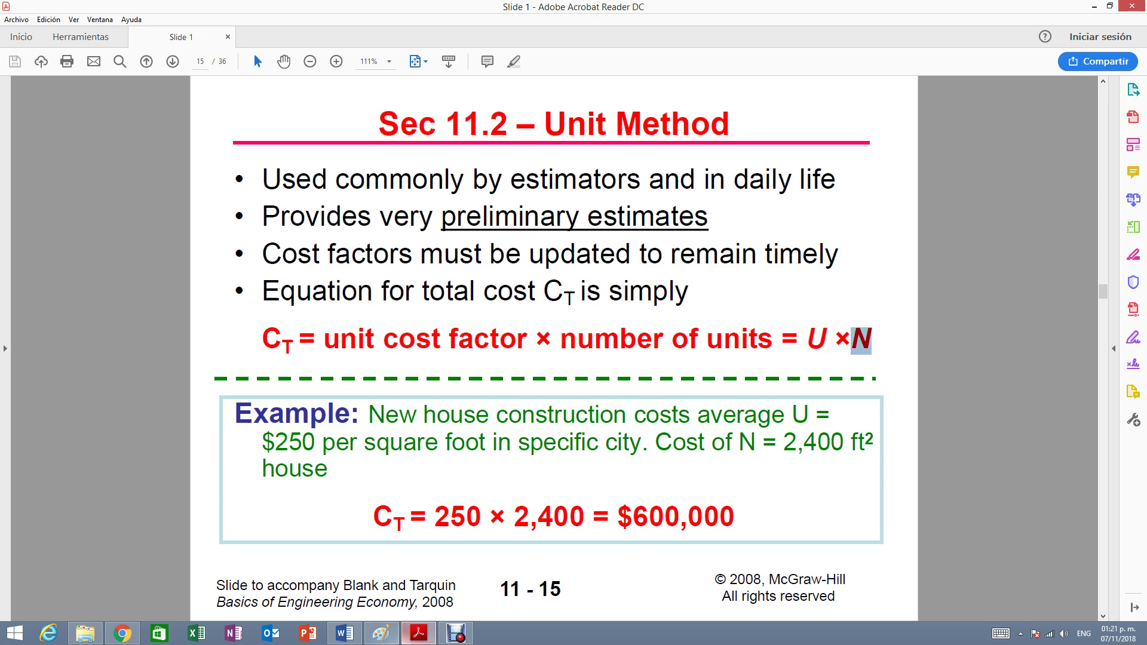
{"action": "left_click", "coordinate": [381, 633]}
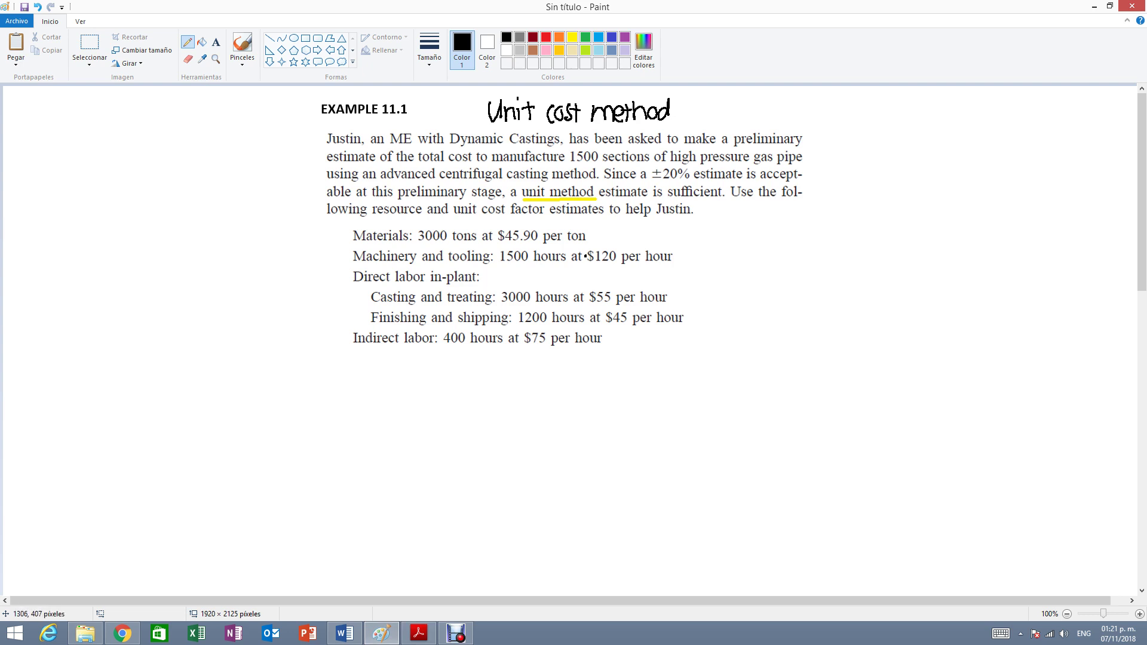
Handwrite CT=U×N beside the list and underlined N, U and CT column headings below it.
{"action": "mouse_move", "coordinate": [786, 291]}
{"action": "left_mouse_down"}
{"action": "mouse_move", "coordinate": [775, 293]}
{"action": "mouse_move", "coordinate": [785, 316]}
{"action": "mouse_move", "coordinate": [801, 299]}
{"action": "mouse_move", "coordinate": [797, 322]}
{"action": "left_mouse_up"}
{"action": "mouse_move", "coordinate": [808, 304]}
{"action": "left_mouse_down"}
{"action": "mouse_move", "coordinate": [839, 296]}
{"action": "mouse_move", "coordinate": [855, 315]}
{"action": "left_mouse_up"}
{"action": "mouse_move", "coordinate": [856, 298]}
{"action": "left_mouse_down"}
{"action": "mouse_move", "coordinate": [845, 320]}
{"action": "mouse_move", "coordinate": [877, 319]}
{"action": "left_mouse_up"}
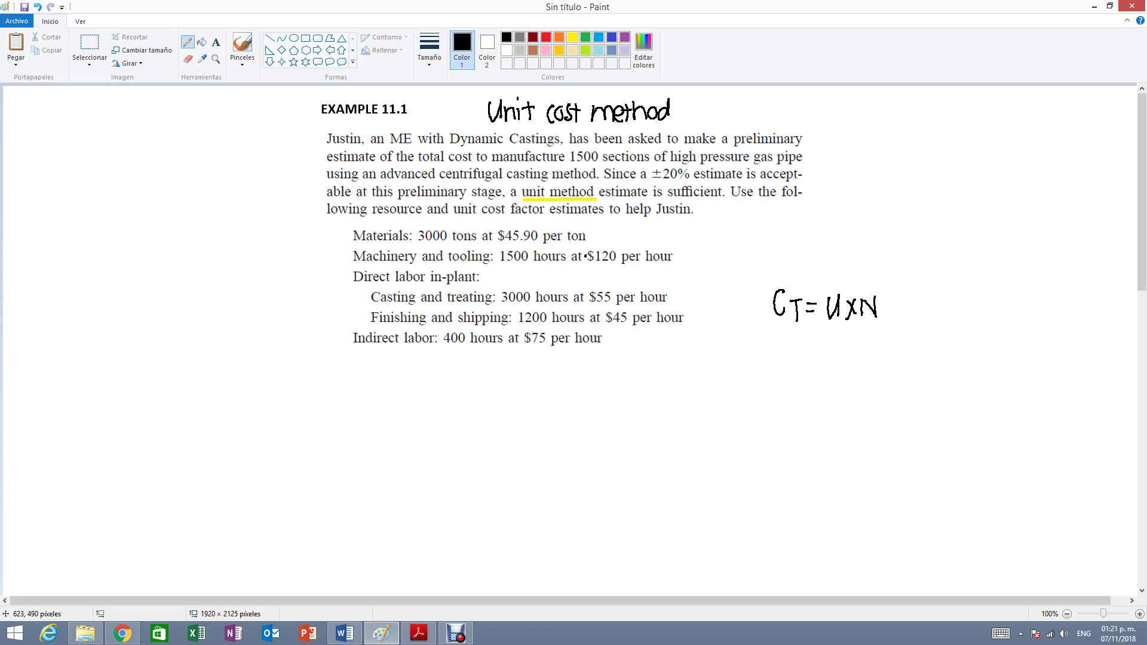
{"action": "mouse_move", "coordinate": [408, 376]}
{"action": "left_mouse_down"}
{"action": "mouse_move", "coordinate": [424, 395]}
{"action": "mouse_move", "coordinate": [422, 379]}
{"action": "mouse_move", "coordinate": [435, 404]}
{"action": "mouse_move", "coordinate": [399, 412]}
{"action": "left_mouse_up"}
{"action": "mouse_move", "coordinate": [591, 390]}
{"action": "left_mouse_down"}
{"action": "mouse_move", "coordinate": [606, 408]}
{"action": "mouse_move", "coordinate": [579, 415]}
{"action": "left_mouse_up"}
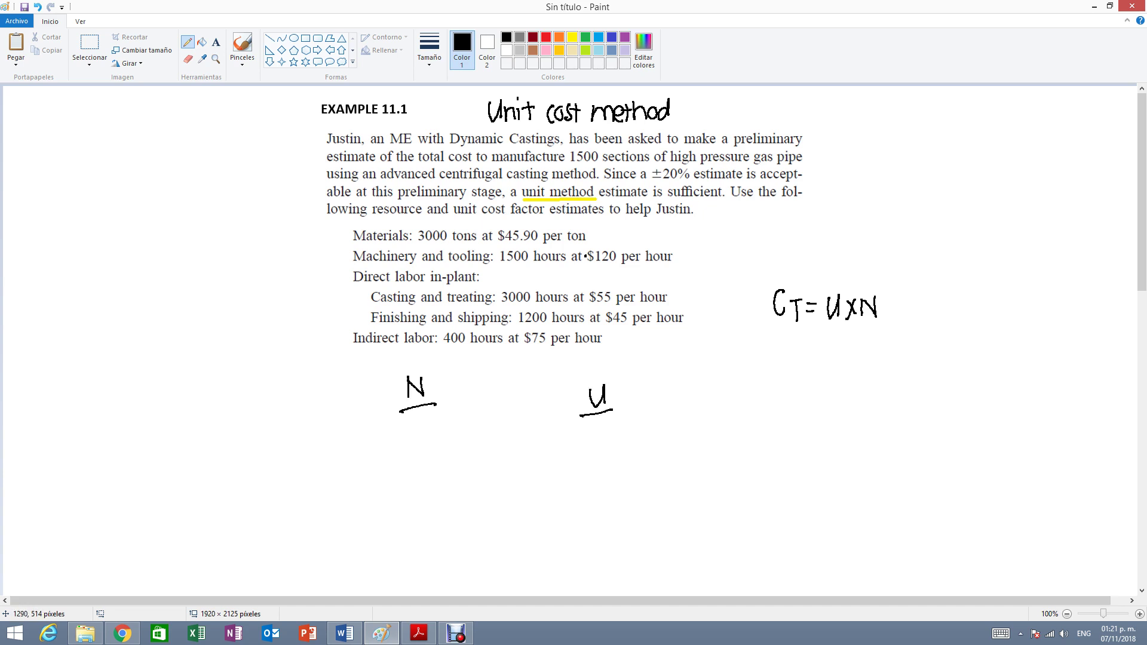
{"action": "mouse_move", "coordinate": [780, 389]}
{"action": "left_mouse_down"}
{"action": "mouse_move", "coordinate": [771, 412]}
{"action": "mouse_move", "coordinate": [795, 394]}
{"action": "left_mouse_up"}
{"action": "mouse_move", "coordinate": [788, 395]}
{"action": "left_mouse_down"}
{"action": "mouse_move", "coordinate": [803, 416]}
{"action": "mouse_move", "coordinate": [762, 417]}
{"action": "left_mouse_up"}
Label N '#units' and U 'unit cost' in light blue, then start the Materials row label in black.
{"action": "left_click", "coordinate": [598, 39]}
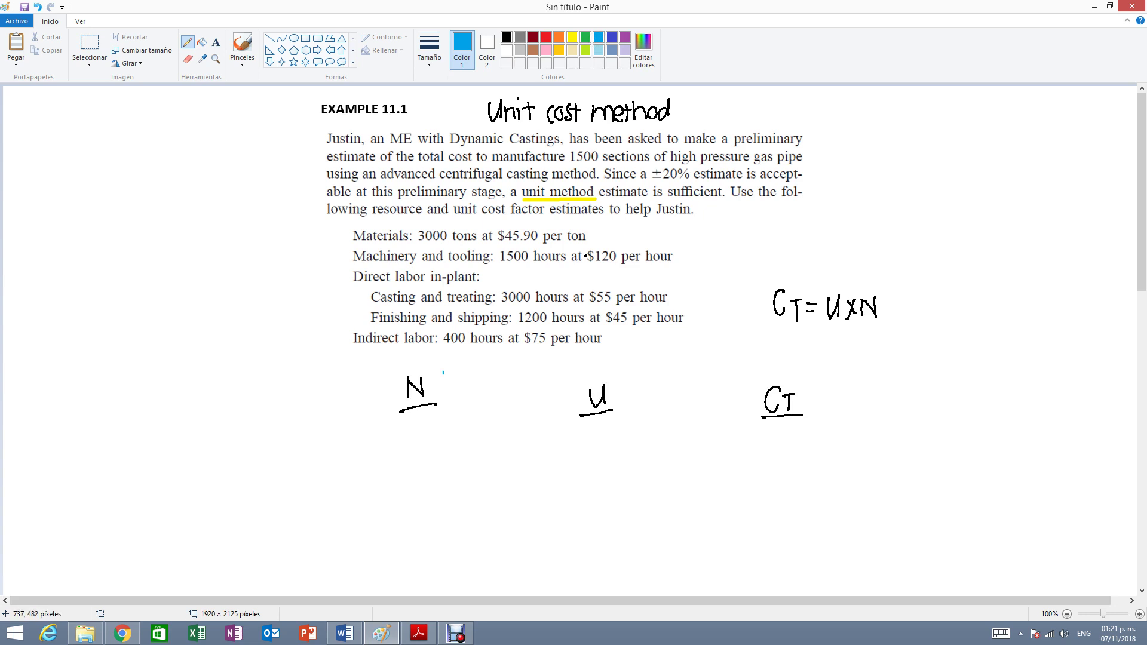
{"action": "left_click_drag", "start_coordinate": [443, 373], "coordinate": [444, 393]}
{"action": "mouse_move", "coordinate": [451, 373]}
{"action": "left_mouse_down"}
{"action": "mouse_move", "coordinate": [450, 393]}
{"action": "mouse_move", "coordinate": [455, 379]}
{"action": "mouse_move", "coordinate": [495, 387]}
{"action": "left_mouse_up"}
{"action": "left_click_drag", "start_coordinate": [491, 379], "coordinate": [500, 385]}
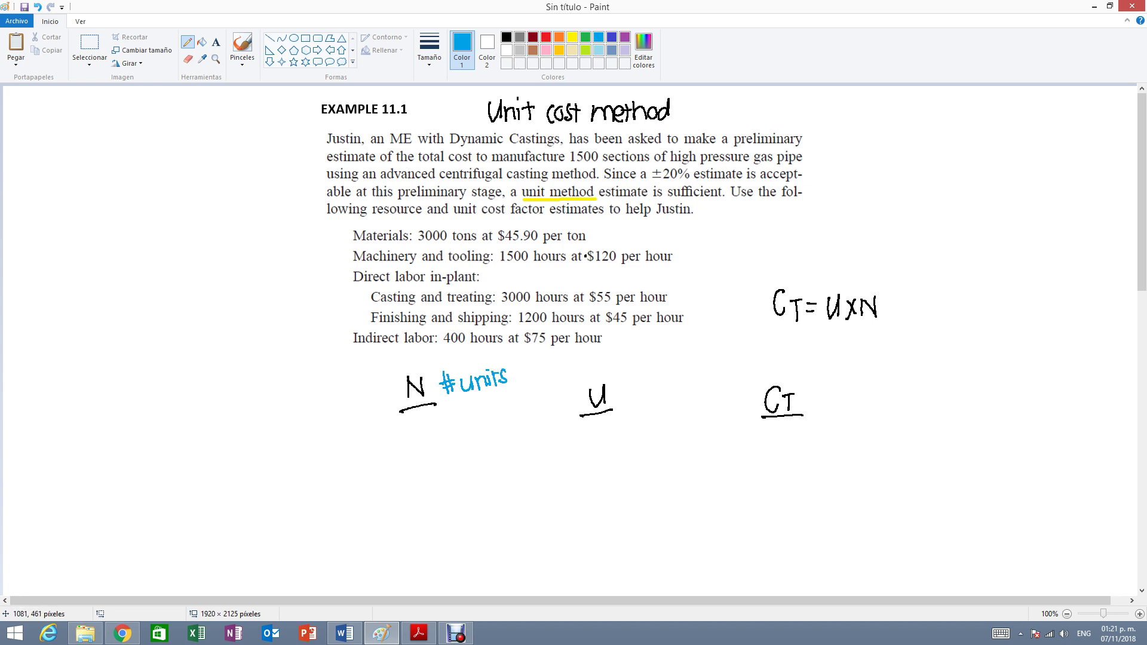
{"action": "left_click_drag", "start_coordinate": [625, 388], "coordinate": [659, 394]}
{"action": "left_click_drag", "start_coordinate": [654, 385], "coordinate": [694, 390]}
{"action": "left_click_drag", "start_coordinate": [688, 381], "coordinate": [699, 375]}
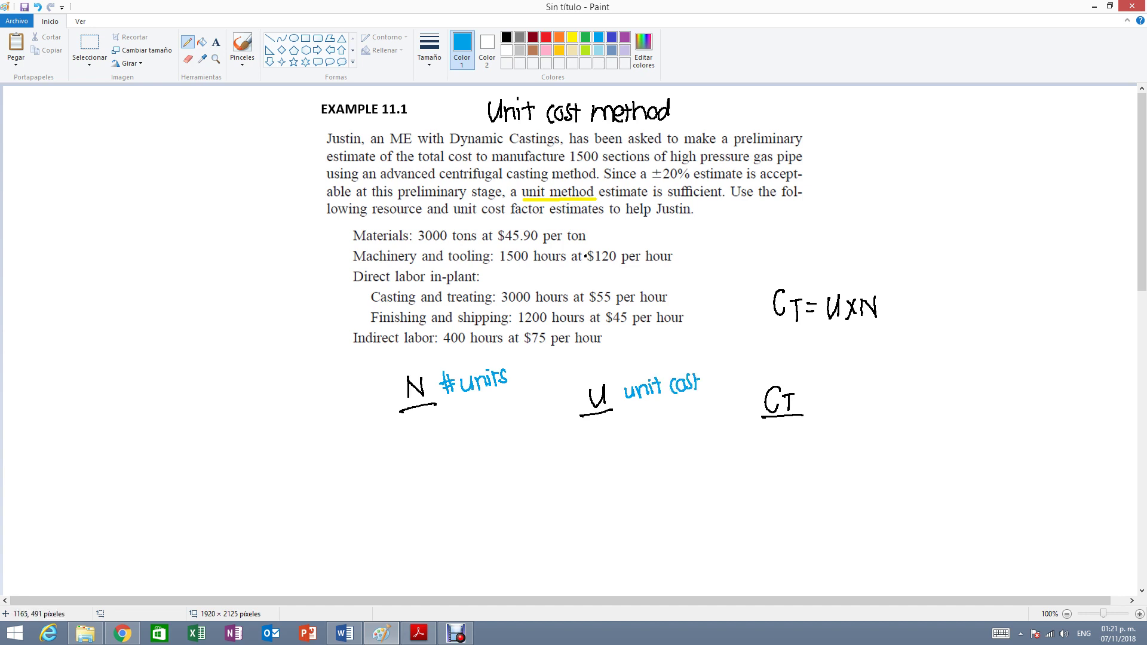
{"action": "left_click", "coordinate": [506, 37]}
{"action": "mouse_move", "coordinate": [205, 453]}
{"action": "left_mouse_down"}
{"action": "mouse_move", "coordinate": [230, 468]}
{"action": "mouse_move", "coordinate": [242, 451]}
{"action": "mouse_move", "coordinate": [244, 466]}
{"action": "mouse_move", "coordinate": [248, 454]}
{"action": "mouse_move", "coordinate": [251, 468]}
{"action": "mouse_move", "coordinate": [276, 466]}
{"action": "mouse_move", "coordinate": [276, 455]}
{"action": "mouse_move", "coordinate": [294, 470]}
{"action": "left_mouse_up"}
Finish the Materials label and write 3,000 tons in its N column.
{"action": "left_click_drag", "start_coordinate": [298, 449], "coordinate": [304, 466]}
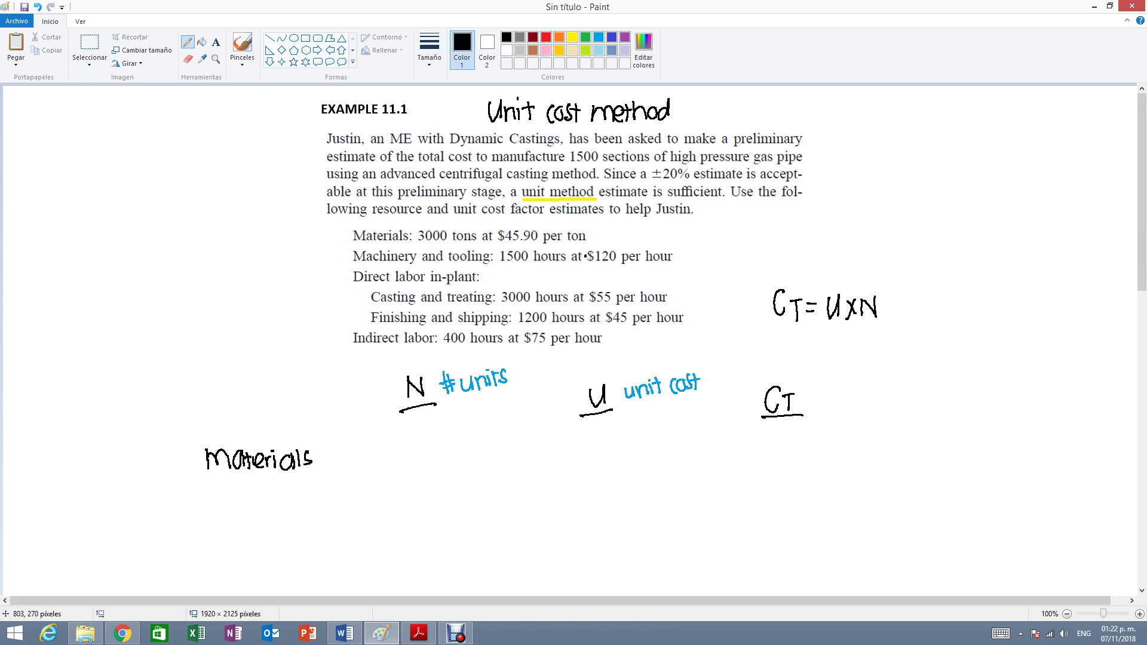
{"action": "left_click_drag", "start_coordinate": [377, 447], "coordinate": [374, 463]}
{"action": "left_click_drag", "start_coordinate": [390, 457], "coordinate": [387, 469]}
{"action": "left_click_drag", "start_coordinate": [399, 446], "coordinate": [410, 448]}
{"action": "mouse_move", "coordinate": [422, 446]}
{"action": "left_mouse_down"}
{"action": "mouse_move", "coordinate": [418, 460]}
{"action": "mouse_move", "coordinate": [423, 447]}
{"action": "mouse_move", "coordinate": [442, 466]}
{"action": "left_mouse_up"}
{"action": "left_click_drag", "start_coordinate": [435, 454], "coordinate": [449, 453]}
{"action": "mouse_move", "coordinate": [455, 462]}
{"action": "left_mouse_down"}
{"action": "mouse_move", "coordinate": [458, 451]}
{"action": "mouse_move", "coordinate": [467, 462]}
{"action": "left_mouse_up"}
{"action": "left_click_drag", "start_coordinate": [474, 449], "coordinate": [466, 461]}
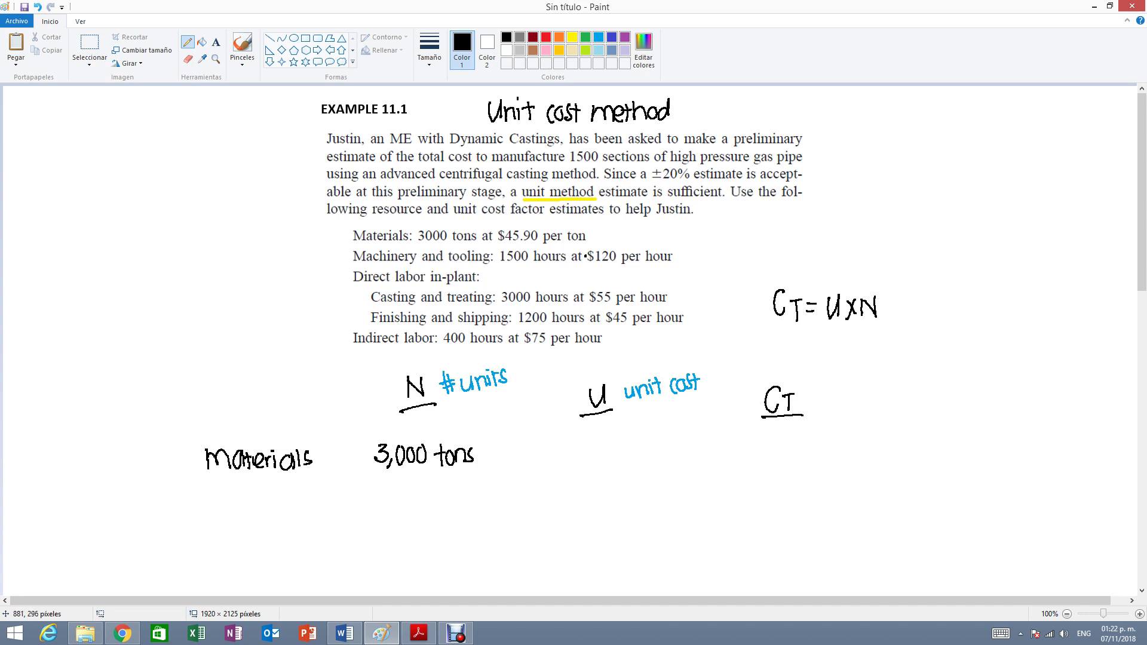
Write $45.90/ton as the Materials unit cost under U.
{"action": "mouse_move", "coordinate": [553, 444]}
{"action": "left_mouse_down"}
{"action": "mouse_move", "coordinate": [550, 464]}
{"action": "mouse_move", "coordinate": [600, 465]}
{"action": "mouse_move", "coordinate": [608, 450]}
{"action": "mouse_move", "coordinate": [622, 478]}
{"action": "mouse_move", "coordinate": [632, 470]}
{"action": "left_mouse_up"}
{"action": "left_click_drag", "start_coordinate": [626, 456], "coordinate": [660, 468]}
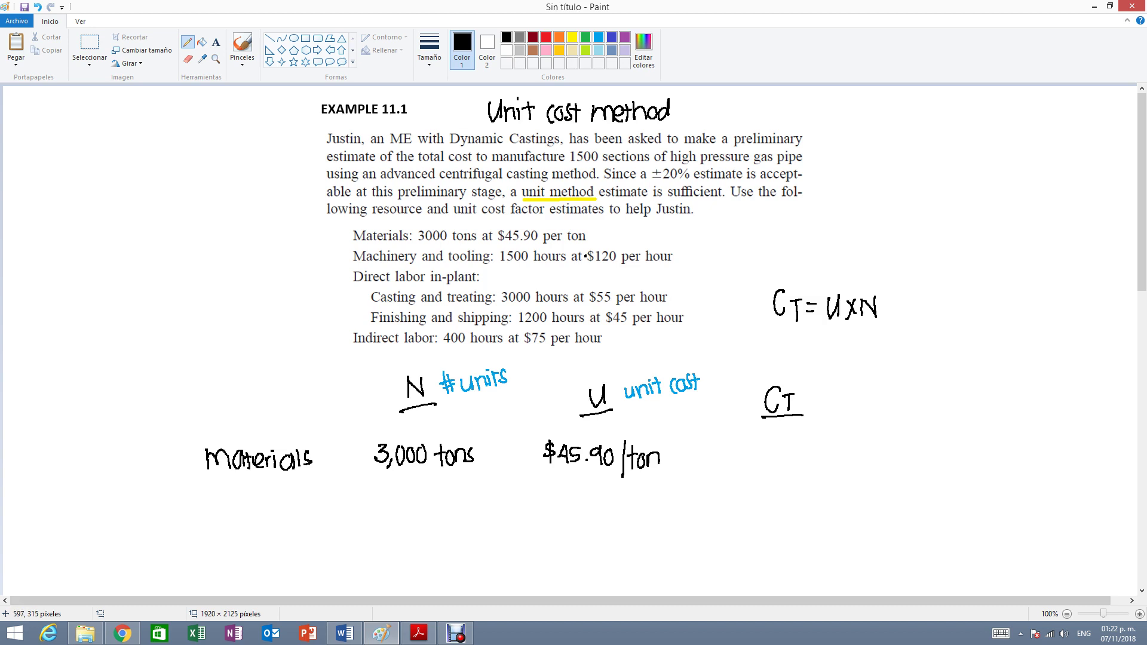
{"action": "scroll", "coordinate": [359, 274], "scroll_direction": "down", "scroll_amount": 3}
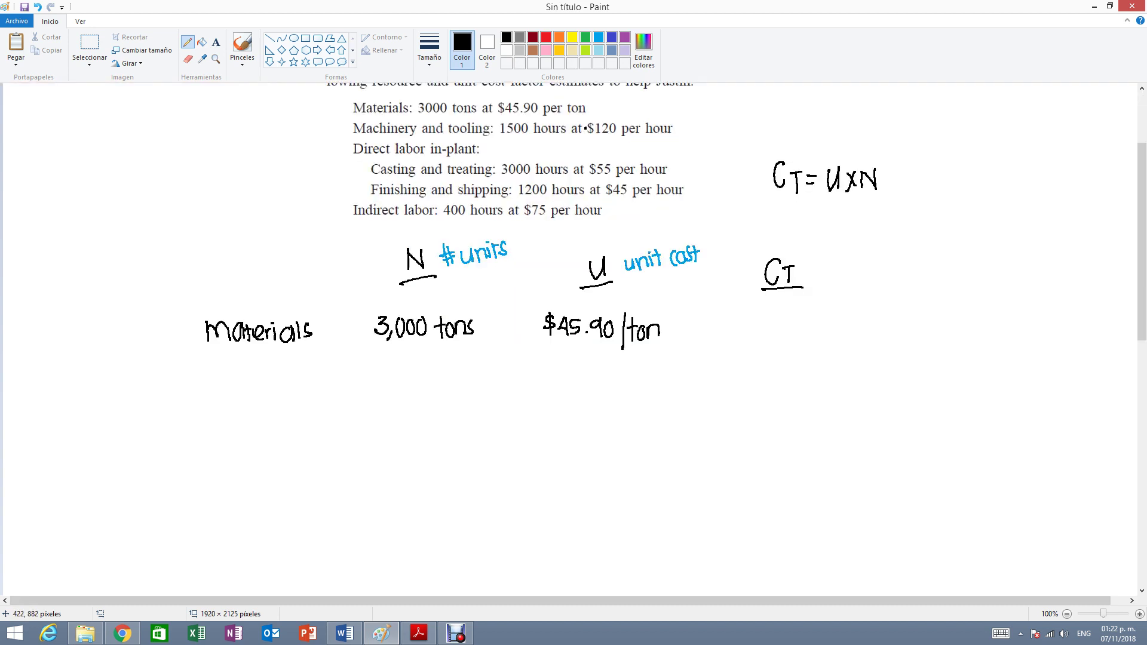
Write the two-line row label 'Machinery & tooling' below Materials.
{"action": "mouse_move", "coordinate": [195, 404]}
{"action": "left_mouse_down"}
{"action": "mouse_move", "coordinate": [201, 390]}
{"action": "mouse_move", "coordinate": [238, 404]}
{"action": "left_mouse_up"}
{"action": "left_click_drag", "start_coordinate": [245, 387], "coordinate": [254, 405]}
{"action": "mouse_move", "coordinate": [256, 395]}
{"action": "left_mouse_down"}
{"action": "mouse_move", "coordinate": [277, 406]}
{"action": "mouse_move", "coordinate": [290, 392]}
{"action": "left_mouse_up"}
{"action": "left_click_drag", "start_coordinate": [293, 392], "coordinate": [293, 414]}
{"action": "mouse_move", "coordinate": [216, 414]}
{"action": "left_mouse_down"}
{"action": "mouse_move", "coordinate": [216, 439]}
{"action": "mouse_move", "coordinate": [221, 423]}
{"action": "mouse_move", "coordinate": [248, 441]}
{"action": "left_mouse_up"}
{"action": "left_click_drag", "start_coordinate": [239, 425], "coordinate": [268, 427]}
{"action": "mouse_move", "coordinate": [273, 419]}
{"action": "left_mouse_down"}
{"action": "mouse_move", "coordinate": [275, 439]}
{"action": "mouse_move", "coordinate": [297, 444]}
{"action": "left_mouse_up"}
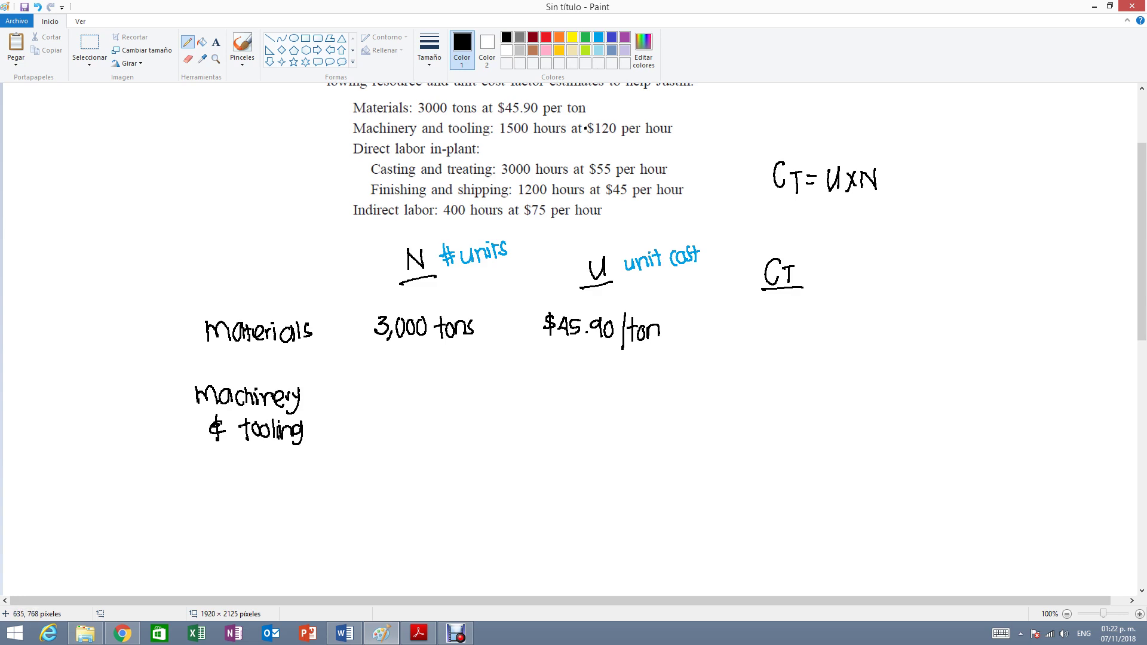
Enter 1,500 hrs under N and $120/hr under U for Machinery & tooling, then begin the Casting label.
{"action": "left_click_drag", "start_coordinate": [383, 410], "coordinate": [392, 429]}
{"action": "left_click_drag", "start_coordinate": [399, 411], "coordinate": [462, 428]}
{"action": "mouse_move", "coordinate": [562, 404]}
{"action": "left_mouse_down"}
{"action": "mouse_move", "coordinate": [557, 432]}
{"action": "mouse_move", "coordinate": [583, 425]}
{"action": "left_mouse_up"}
{"action": "left_click_drag", "start_coordinate": [592, 411], "coordinate": [606, 439]}
{"action": "mouse_move", "coordinate": [615, 410]}
{"action": "left_mouse_down"}
{"action": "mouse_move", "coordinate": [615, 427]}
{"action": "mouse_move", "coordinate": [627, 429]}
{"action": "left_mouse_up"}
{"action": "left_click_drag", "start_coordinate": [631, 416], "coordinate": [630, 430]}
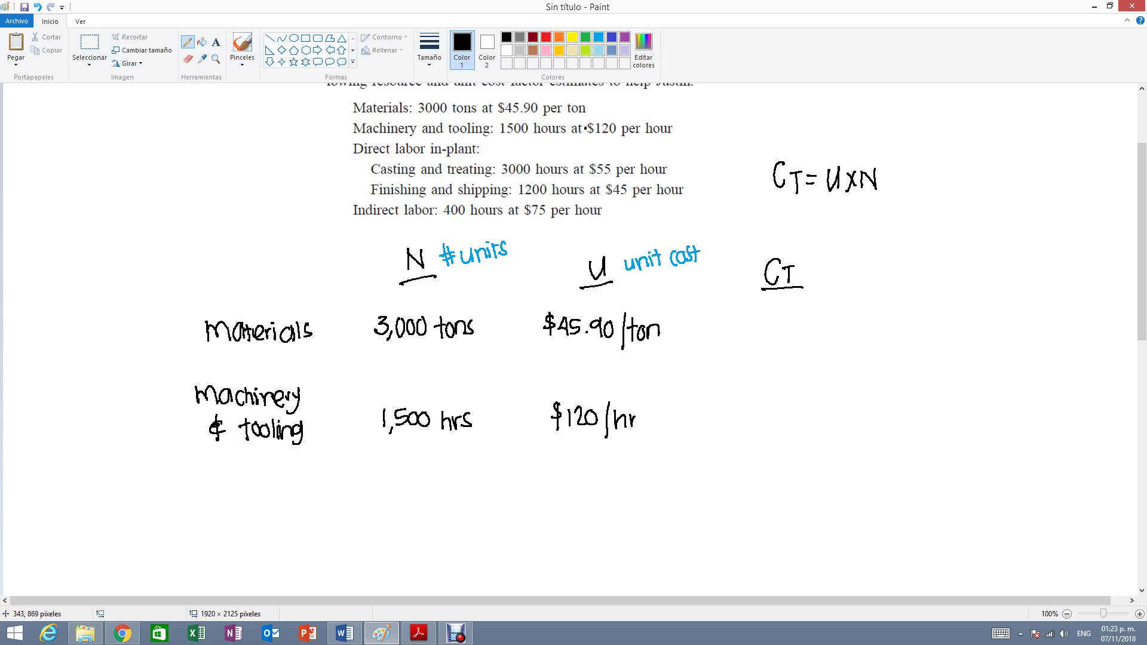
{"action": "left_click_drag", "start_coordinate": [210, 476], "coordinate": [209, 498]}
{"action": "mouse_move", "coordinate": [219, 483]}
{"action": "left_mouse_down"}
{"action": "mouse_move", "coordinate": [216, 496]}
{"action": "mouse_move", "coordinate": [235, 500]}
{"action": "left_mouse_up"}
Finish the two-line row label 'Casting & treating'.
{"action": "mouse_move", "coordinate": [229, 485]}
{"action": "left_mouse_down"}
{"action": "mouse_move", "coordinate": [242, 484]}
{"action": "mouse_move", "coordinate": [240, 498]}
{"action": "mouse_move", "coordinate": [260, 510]}
{"action": "mouse_move", "coordinate": [292, 498]}
{"action": "left_mouse_up"}
{"action": "left_click_drag", "start_coordinate": [195, 510], "coordinate": [193, 535]}
{"action": "left_click_drag", "start_coordinate": [186, 519], "coordinate": [233, 532]}
{"action": "mouse_move", "coordinate": [241, 516]}
{"action": "left_mouse_down"}
{"action": "mouse_move", "coordinate": [240, 534]}
{"action": "mouse_move", "coordinate": [262, 531]}
{"action": "left_mouse_up"}
{"action": "mouse_move", "coordinate": [274, 517]}
{"action": "left_mouse_down"}
{"action": "mouse_move", "coordinate": [272, 537]}
{"action": "mouse_move", "coordinate": [261, 535]}
{"action": "left_mouse_up"}
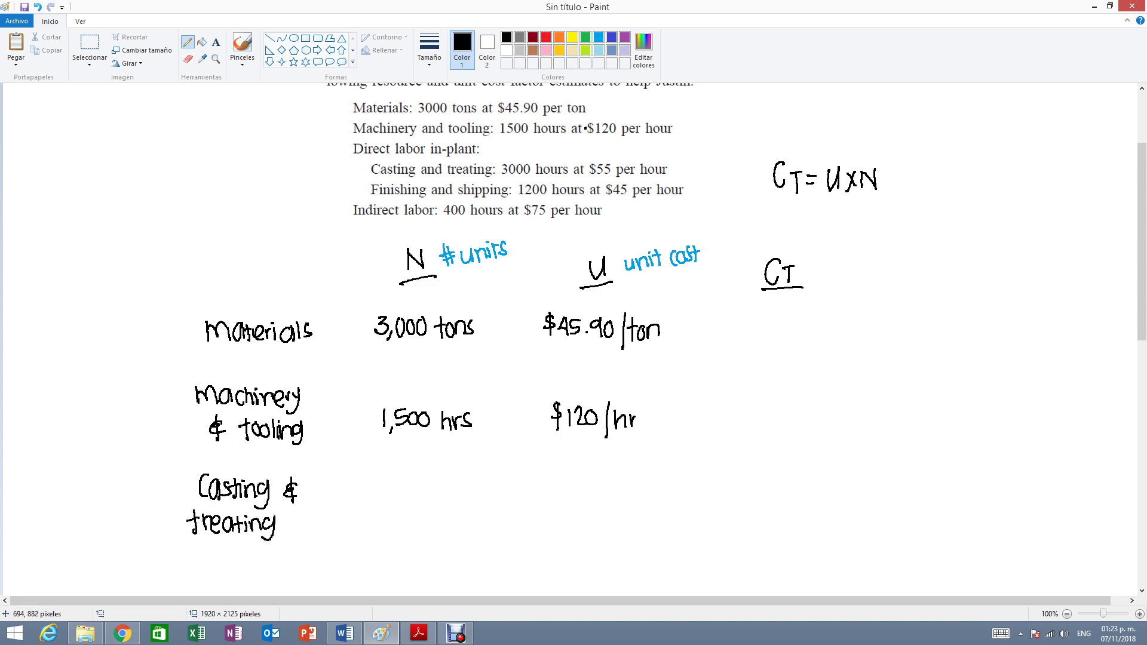
Write 3,000 hrs under N and $55/hr under U for Casting & treating.
{"action": "mouse_move", "coordinate": [376, 498]}
{"action": "left_mouse_down"}
{"action": "mouse_move", "coordinate": [385, 523]}
{"action": "mouse_move", "coordinate": [407, 503]}
{"action": "left_mouse_up"}
{"action": "mouse_move", "coordinate": [420, 500]}
{"action": "left_mouse_down"}
{"action": "mouse_move", "coordinate": [445, 517]}
{"action": "mouse_move", "coordinate": [453, 503]}
{"action": "left_mouse_up"}
{"action": "left_click_drag", "start_coordinate": [465, 499], "coordinate": [455, 512]}
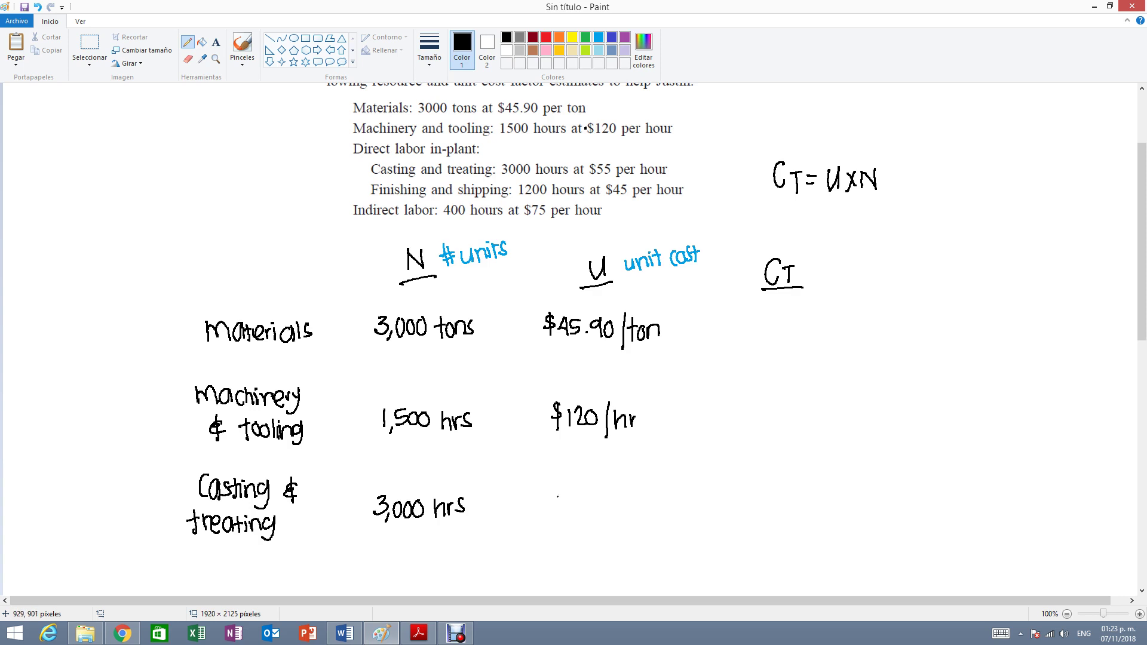
{"action": "left_click_drag", "start_coordinate": [558, 495], "coordinate": [548, 507]}
{"action": "mouse_move", "coordinate": [553, 492]}
{"action": "left_mouse_down"}
{"action": "mouse_move", "coordinate": [552, 520]}
{"action": "mouse_move", "coordinate": [565, 505]}
{"action": "mouse_move", "coordinate": [596, 524]}
{"action": "mouse_move", "coordinate": [627, 504]}
{"action": "left_mouse_up"}
{"action": "scroll", "coordinate": [449, 444], "scroll_direction": "down", "scroll_amount": 5}
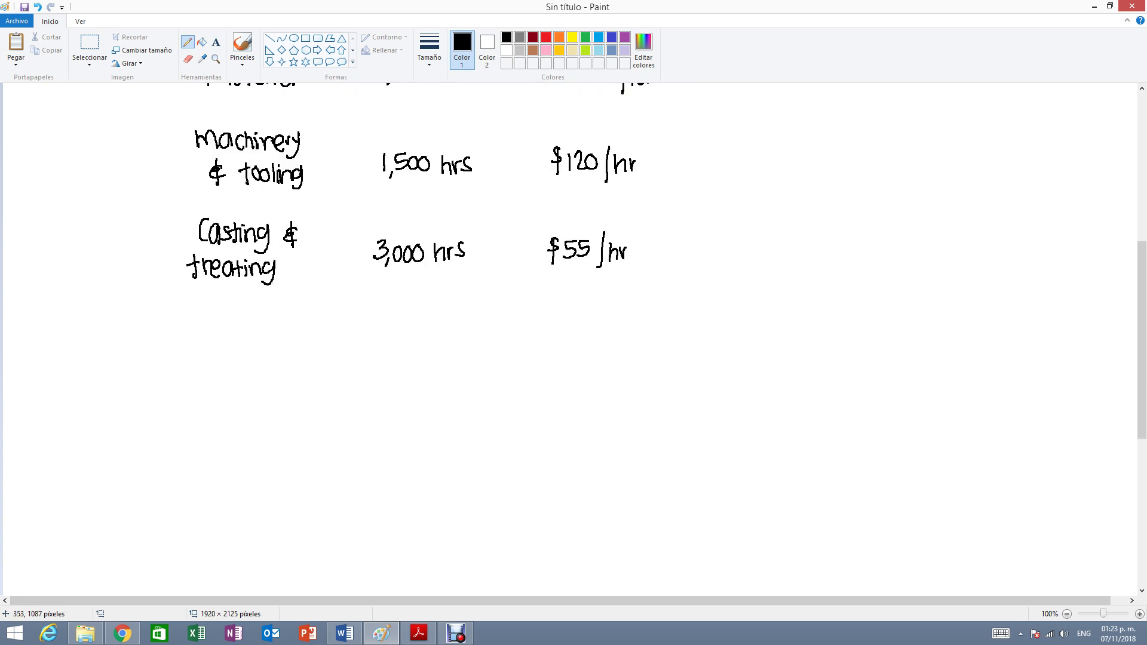
Write the two-line row label 'Finishing & shipping' below Casting & treating.
{"action": "mouse_move", "coordinate": [213, 317]}
{"action": "left_mouse_down"}
{"action": "mouse_move", "coordinate": [212, 343]}
{"action": "mouse_move", "coordinate": [224, 318]}
{"action": "left_mouse_up"}
{"action": "mouse_move", "coordinate": [211, 327]}
{"action": "left_mouse_down"}
{"action": "mouse_move", "coordinate": [222, 326]}
{"action": "mouse_move", "coordinate": [222, 345]}
{"action": "mouse_move", "coordinate": [226, 327]}
{"action": "mouse_move", "coordinate": [238, 342]}
{"action": "left_mouse_up"}
{"action": "left_click_drag", "start_coordinate": [241, 328], "coordinate": [246, 341]}
{"action": "mouse_move", "coordinate": [261, 322]}
{"action": "left_mouse_down"}
{"action": "mouse_move", "coordinate": [253, 340]}
{"action": "mouse_move", "coordinate": [263, 341]}
{"action": "left_mouse_up"}
{"action": "left_click_drag", "start_coordinate": [264, 332], "coordinate": [288, 340]}
{"action": "left_click_drag", "start_coordinate": [299, 321], "coordinate": [289, 343]}
{"action": "mouse_move", "coordinate": [195, 358]}
{"action": "left_mouse_down"}
{"action": "mouse_move", "coordinate": [197, 380]}
{"action": "mouse_move", "coordinate": [229, 375]}
{"action": "left_mouse_up"}
{"action": "left_click_drag", "start_coordinate": [230, 367], "coordinate": [246, 387]}
{"action": "mouse_move", "coordinate": [245, 369]}
{"action": "left_mouse_down"}
{"action": "mouse_move", "coordinate": [252, 362]}
{"action": "mouse_move", "coordinate": [257, 389]}
{"action": "left_mouse_up"}
{"action": "mouse_move", "coordinate": [253, 371]}
{"action": "left_mouse_down"}
{"action": "mouse_move", "coordinate": [262, 362]}
{"action": "mouse_move", "coordinate": [267, 380]}
{"action": "left_mouse_up"}
{"action": "left_click_drag", "start_coordinate": [268, 379], "coordinate": [279, 363]}
{"action": "left_click_drag", "start_coordinate": [290, 362], "coordinate": [279, 381]}
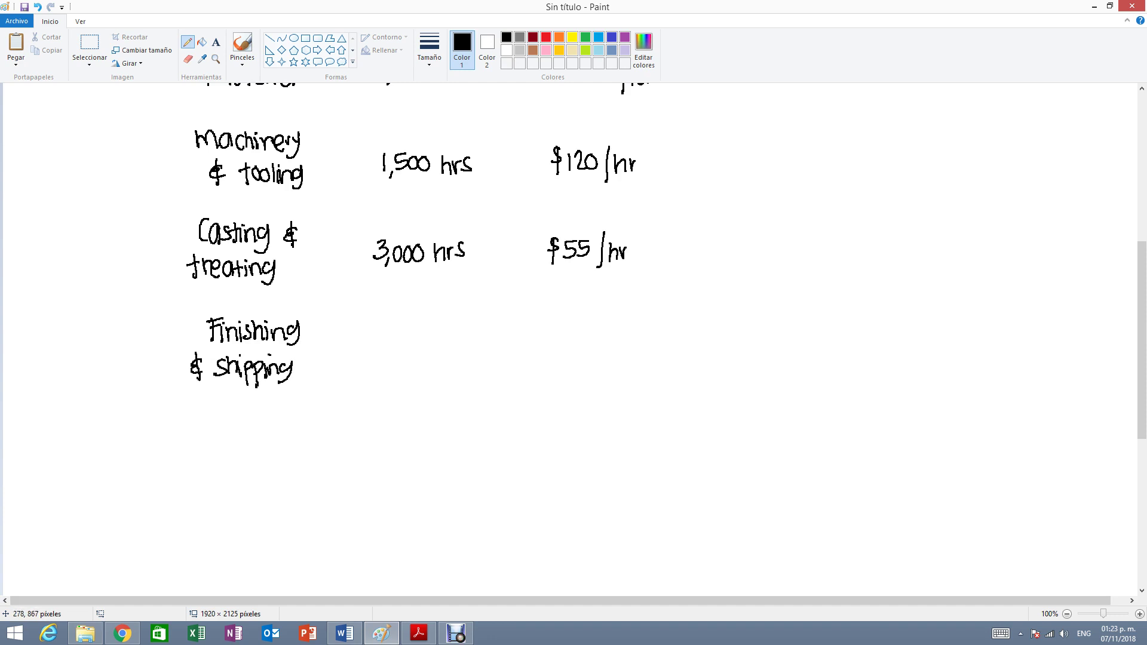
Bracket the Casting and Finishing rows with a brace labelled 'Direct Labor'.
{"action": "mouse_move", "coordinate": [177, 213]}
{"action": "left_mouse_down"}
{"action": "mouse_move", "coordinate": [163, 287]}
{"action": "mouse_move", "coordinate": [167, 375]}
{"action": "left_mouse_up"}
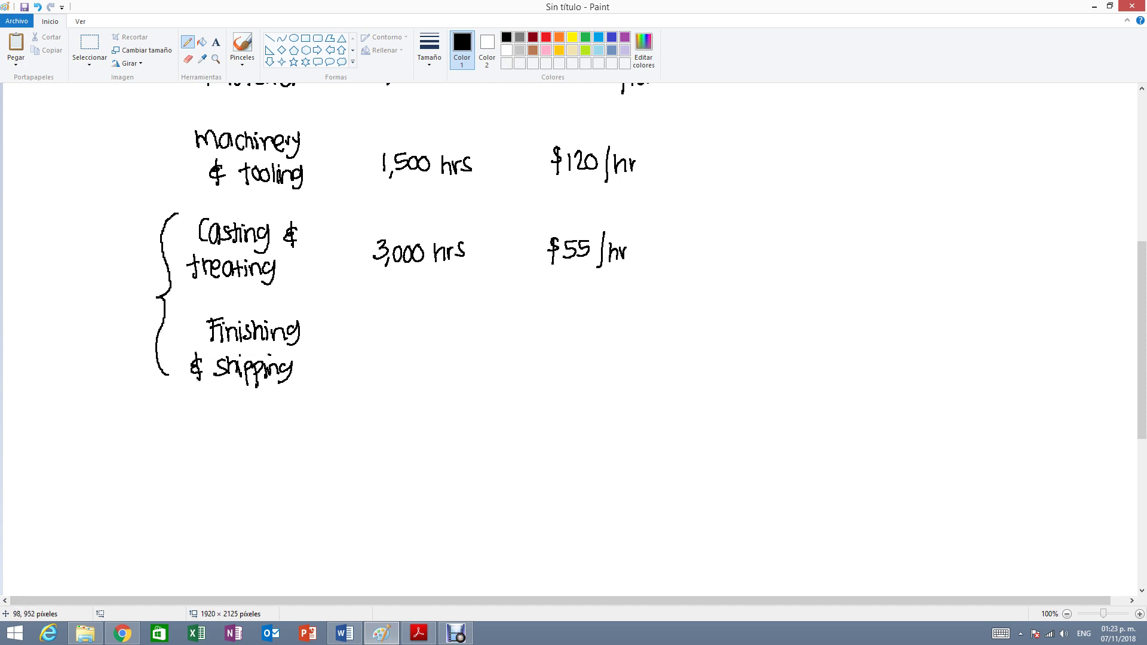
{"action": "left_click_drag", "start_coordinate": [62, 270], "coordinate": [83, 295]}
{"action": "mouse_move", "coordinate": [91, 279]}
{"action": "left_mouse_down"}
{"action": "mouse_move", "coordinate": [77, 268]}
{"action": "mouse_move", "coordinate": [117, 245]}
{"action": "left_mouse_up"}
{"action": "left_click_drag", "start_coordinate": [93, 312], "coordinate": [135, 272]}
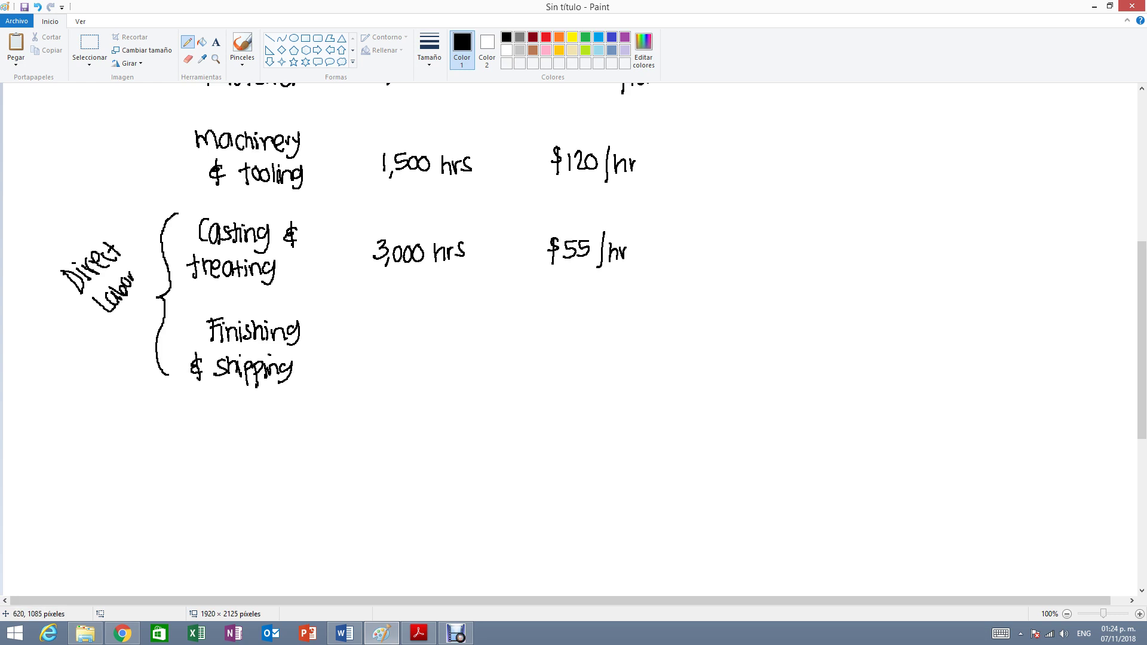
Write 1,200 hrs under N and $45/hr under U for Finishing & shipping.
{"action": "left_click_drag", "start_coordinate": [376, 339], "coordinate": [377, 356]}
{"action": "mouse_move", "coordinate": [384, 353]}
{"action": "left_mouse_down"}
{"action": "mouse_move", "coordinate": [382, 362]}
{"action": "mouse_move", "coordinate": [401, 358]}
{"action": "left_mouse_up"}
{"action": "left_click_drag", "start_coordinate": [406, 342], "coordinate": [439, 360]}
{"action": "left_click_drag", "start_coordinate": [441, 360], "coordinate": [449, 348]}
{"action": "left_click_drag", "start_coordinate": [460, 342], "coordinate": [451, 355]}
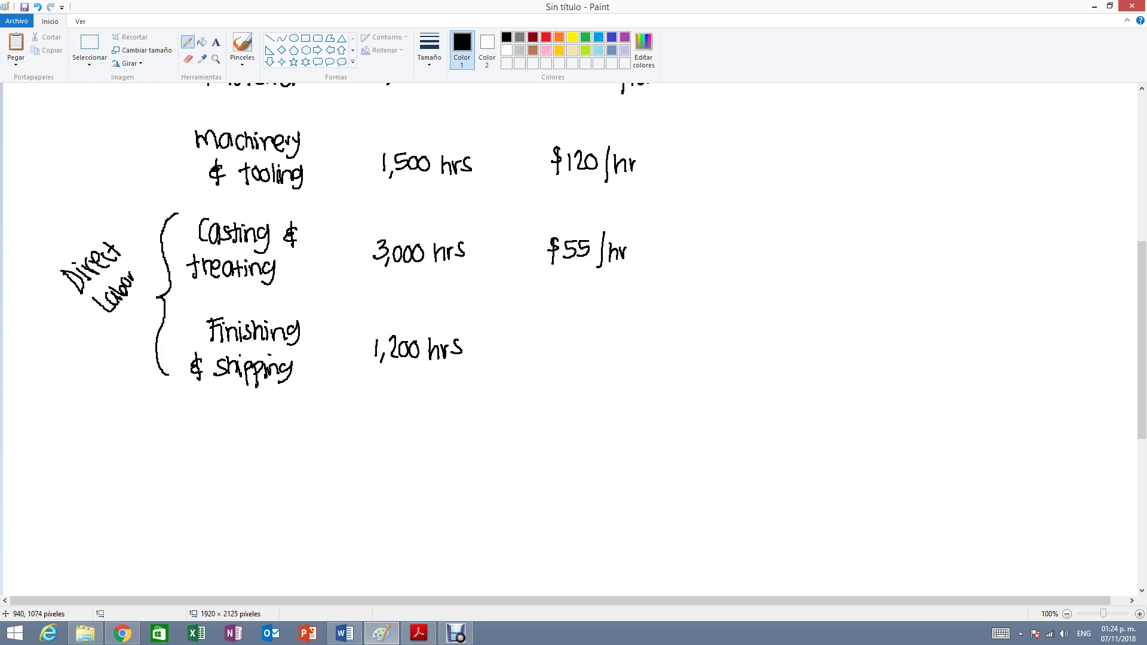
{"action": "mouse_move", "coordinate": [559, 327]}
{"action": "left_mouse_down"}
{"action": "mouse_move", "coordinate": [552, 357]}
{"action": "mouse_move", "coordinate": [569, 351]}
{"action": "left_mouse_up"}
{"action": "mouse_move", "coordinate": [570, 345]}
{"action": "left_mouse_down"}
{"action": "mouse_move", "coordinate": [569, 326]}
{"action": "mouse_move", "coordinate": [586, 332]}
{"action": "left_mouse_up"}
{"action": "mouse_move", "coordinate": [591, 322]}
{"action": "left_mouse_down"}
{"action": "mouse_move", "coordinate": [588, 361]}
{"action": "mouse_move", "coordinate": [619, 338]}
{"action": "left_mouse_up"}
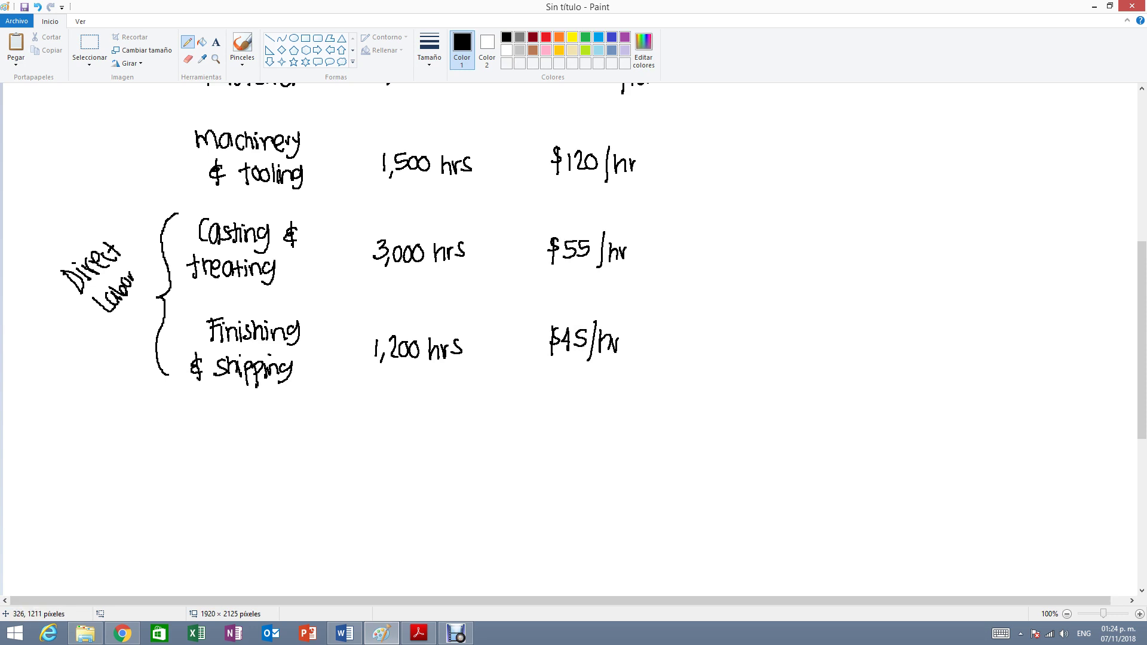
Handwrite the label 'Indirect labor' below the Finishing & shipping row.
{"action": "mouse_move", "coordinate": [201, 421]}
{"action": "left_mouse_down"}
{"action": "mouse_move", "coordinate": [202, 442]}
{"action": "mouse_move", "coordinate": [203, 423]}
{"action": "left_mouse_up"}
{"action": "mouse_move", "coordinate": [192, 444]}
{"action": "left_mouse_down"}
{"action": "mouse_move", "coordinate": [222, 444]}
{"action": "mouse_move", "coordinate": [237, 422]}
{"action": "mouse_move", "coordinate": [239, 445]}
{"action": "mouse_move", "coordinate": [254, 432]}
{"action": "left_mouse_up"}
{"action": "left_click_drag", "start_coordinate": [253, 439], "coordinate": [267, 444]}
{"action": "mouse_move", "coordinate": [274, 425]}
{"action": "left_mouse_down"}
{"action": "mouse_move", "coordinate": [274, 444]}
{"action": "mouse_move", "coordinate": [279, 435]}
{"action": "left_mouse_up"}
{"action": "left_click_drag", "start_coordinate": [217, 456], "coordinate": [218, 478]}
{"action": "mouse_move", "coordinate": [232, 463]}
{"action": "left_mouse_down"}
{"action": "mouse_move", "coordinate": [225, 472]}
{"action": "mouse_move", "coordinate": [235, 475]}
{"action": "left_mouse_up"}
{"action": "left_click_drag", "start_coordinate": [239, 459], "coordinate": [245, 474]}
{"action": "left_click_drag", "start_coordinate": [250, 466], "coordinate": [262, 461]}
Write '400 hrs' and '$75/hr' as the Indirect labor hours and unit cost.
{"action": "mouse_move", "coordinate": [390, 442]}
{"action": "left_mouse_down"}
{"action": "mouse_move", "coordinate": [387, 465]}
{"action": "mouse_move", "coordinate": [399, 450]}
{"action": "left_mouse_up"}
{"action": "mouse_move", "coordinate": [412, 451]}
{"action": "left_mouse_down"}
{"action": "mouse_move", "coordinate": [404, 460]}
{"action": "mouse_move", "coordinate": [412, 452]}
{"action": "left_mouse_up"}
{"action": "left_click_drag", "start_coordinate": [425, 445], "coordinate": [447, 463]}
{"action": "left_click_drag", "start_coordinate": [454, 444], "coordinate": [447, 462]}
{"action": "mouse_move", "coordinate": [568, 434]}
{"action": "left_mouse_down"}
{"action": "mouse_move", "coordinate": [560, 462]}
{"action": "mouse_move", "coordinate": [602, 431]}
{"action": "mouse_move", "coordinate": [600, 468]}
{"action": "mouse_move", "coordinate": [625, 444]}
{"action": "left_mouse_up"}
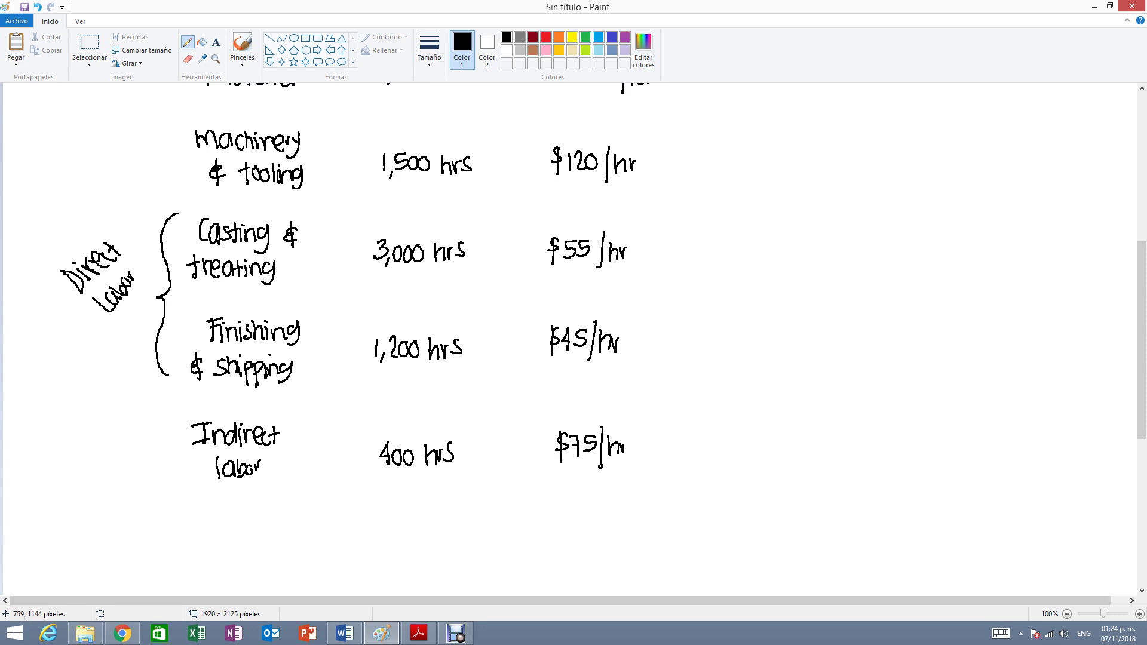
{"action": "scroll", "coordinate": [456, 385], "scroll_direction": "up", "scroll_amount": 4}
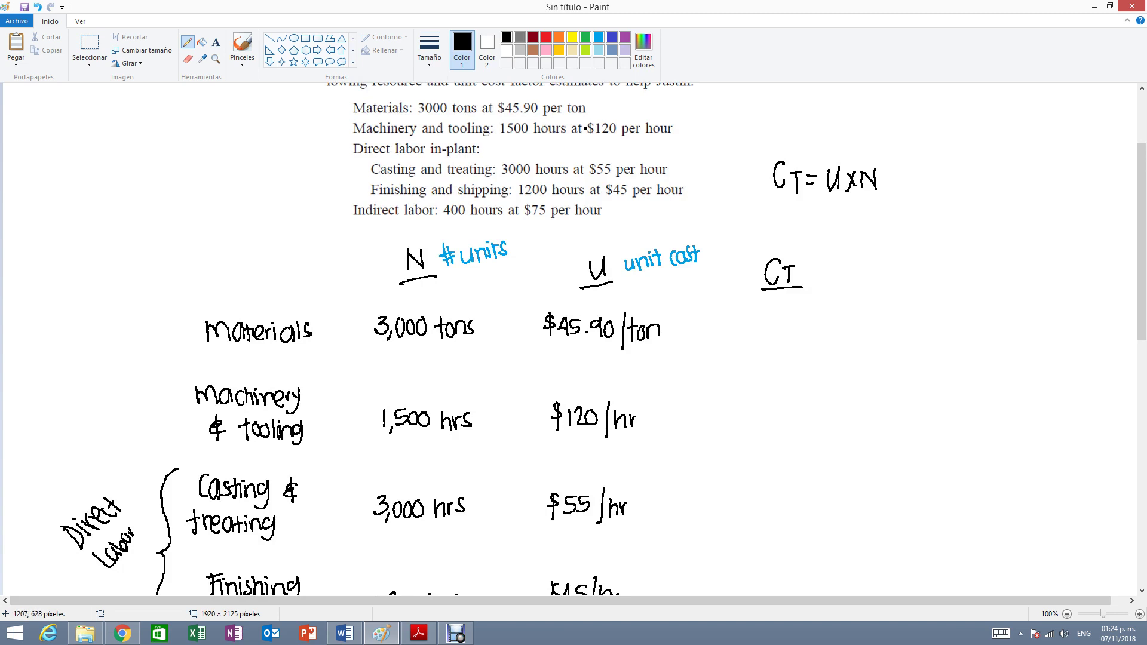
Write CT costs $137,700, 180,000 and 165,000 for the first three rows.
{"action": "mouse_move", "coordinate": [753, 318]}
{"action": "left_mouse_down"}
{"action": "mouse_move", "coordinate": [741, 350]}
{"action": "mouse_move", "coordinate": [787, 323]}
{"action": "mouse_move", "coordinate": [794, 345]}
{"action": "mouse_move", "coordinate": [802, 320]}
{"action": "mouse_move", "coordinate": [802, 341]}
{"action": "mouse_move", "coordinate": [830, 325]}
{"action": "left_mouse_up"}
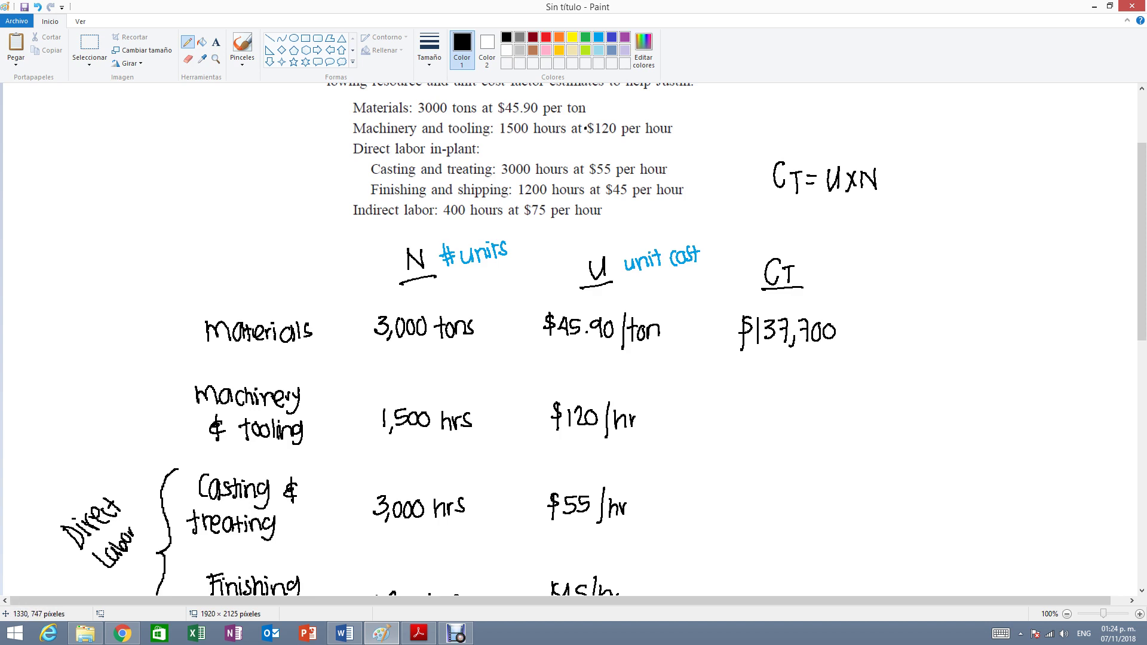
{"action": "mouse_move", "coordinate": [750, 404]}
{"action": "left_mouse_down"}
{"action": "mouse_move", "coordinate": [747, 427]}
{"action": "mouse_move", "coordinate": [774, 407]}
{"action": "left_mouse_up"}
{"action": "mouse_move", "coordinate": [786, 418]}
{"action": "left_mouse_down"}
{"action": "mouse_move", "coordinate": [783, 431]}
{"action": "mouse_move", "coordinate": [797, 407]}
{"action": "mouse_move", "coordinate": [826, 406]}
{"action": "left_mouse_up"}
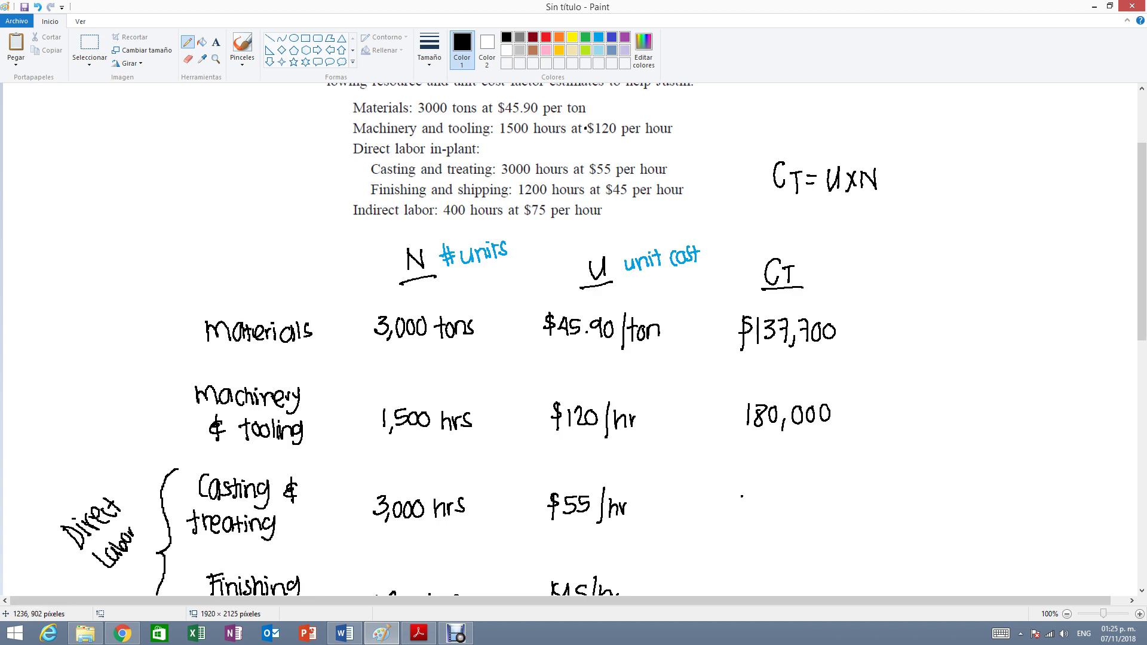
{"action": "left_click_drag", "start_coordinate": [741, 497], "coordinate": [740, 517]}
{"action": "mouse_move", "coordinate": [753, 495]}
{"action": "left_mouse_down"}
{"action": "mouse_move", "coordinate": [752, 516]}
{"action": "mouse_move", "coordinate": [775, 525]}
{"action": "mouse_move", "coordinate": [790, 501]}
{"action": "left_mouse_up"}
{"action": "mouse_move", "coordinate": [805, 502]}
{"action": "left_mouse_down"}
{"action": "mouse_move", "coordinate": [801, 514]}
{"action": "mouse_move", "coordinate": [805, 503]}
{"action": "left_mouse_up"}
{"action": "left_click_drag", "start_coordinate": [818, 499], "coordinate": [818, 500]}
Write 54,000 and 30,000 for the last two rows and rule a sum line beneath.
{"action": "scroll", "coordinate": [573, 341], "scroll_direction": "down", "scroll_amount": 5}
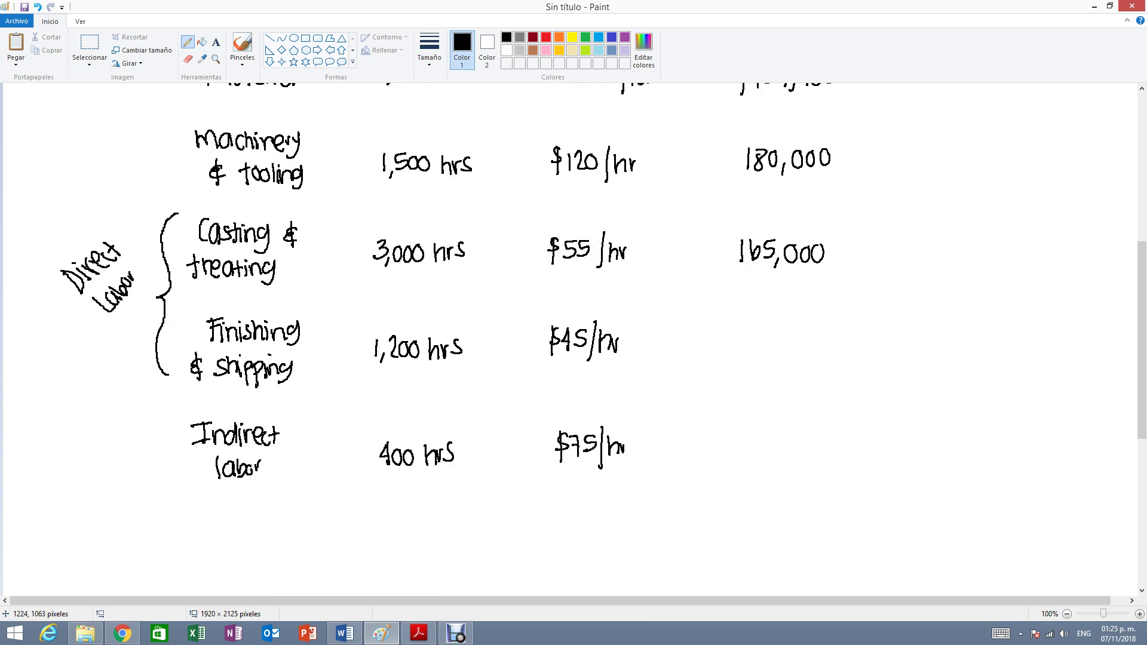
{"action": "mouse_move", "coordinate": [750, 322]}
{"action": "left_mouse_down"}
{"action": "mouse_move", "coordinate": [742, 340]}
{"action": "mouse_move", "coordinate": [768, 344]}
{"action": "left_mouse_up"}
{"action": "mouse_move", "coordinate": [764, 326]}
{"action": "left_mouse_down"}
{"action": "mouse_move", "coordinate": [774, 354]}
{"action": "mouse_move", "coordinate": [787, 333]}
{"action": "mouse_move", "coordinate": [812, 331]}
{"action": "left_mouse_up"}
{"action": "mouse_move", "coordinate": [742, 428]}
{"action": "left_mouse_down"}
{"action": "mouse_move", "coordinate": [736, 446]}
{"action": "mouse_move", "coordinate": [765, 428]}
{"action": "mouse_move", "coordinate": [785, 434]}
{"action": "left_mouse_up"}
{"action": "mouse_move", "coordinate": [800, 434]}
{"action": "left_mouse_down"}
{"action": "mouse_move", "coordinate": [793, 445]}
{"action": "mouse_move", "coordinate": [799, 435]}
{"action": "left_mouse_up"}
{"action": "left_click_drag", "start_coordinate": [813, 432], "coordinate": [812, 433]}
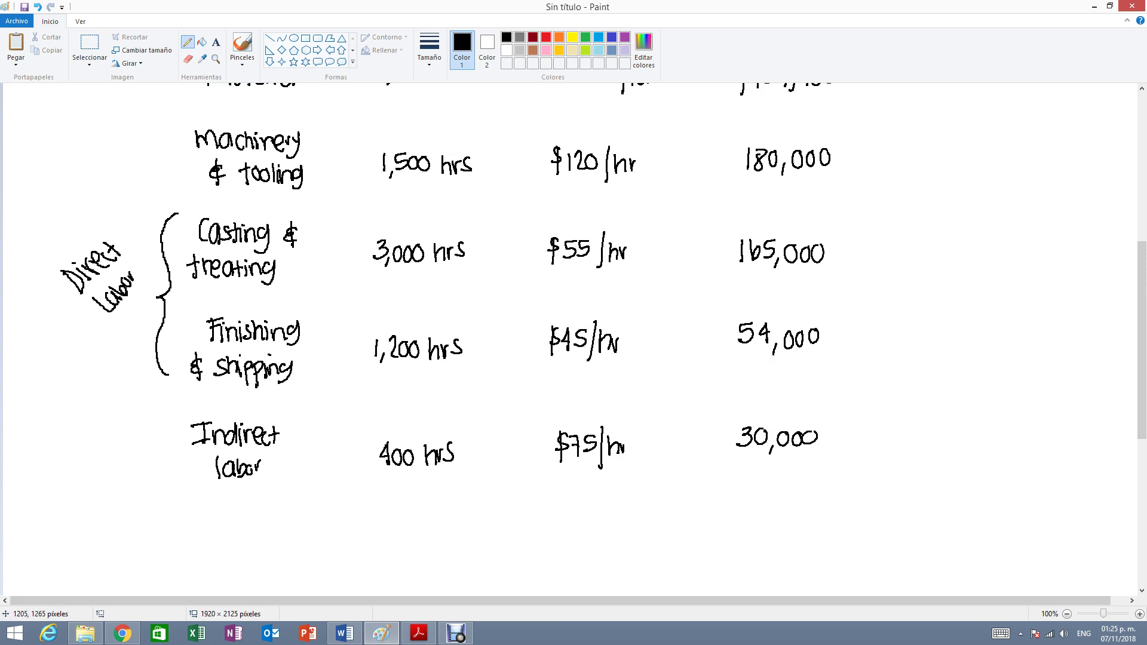
{"action": "left_click_drag", "start_coordinate": [852, 477], "coordinate": [710, 485]}
Handwrite the grand total '$566,700' under the rule below 30,000.
{"action": "mouse_move", "coordinate": [730, 500]}
{"action": "left_mouse_down"}
{"action": "mouse_move", "coordinate": [724, 528]}
{"action": "mouse_move", "coordinate": [739, 509]}
{"action": "mouse_move", "coordinate": [738, 520]}
{"action": "mouse_move", "coordinate": [771, 515]}
{"action": "mouse_move", "coordinate": [781, 532]}
{"action": "mouse_move", "coordinate": [809, 506]}
{"action": "left_mouse_up"}
{"action": "left_click_drag", "start_coordinate": [821, 505], "coordinate": [823, 505]}
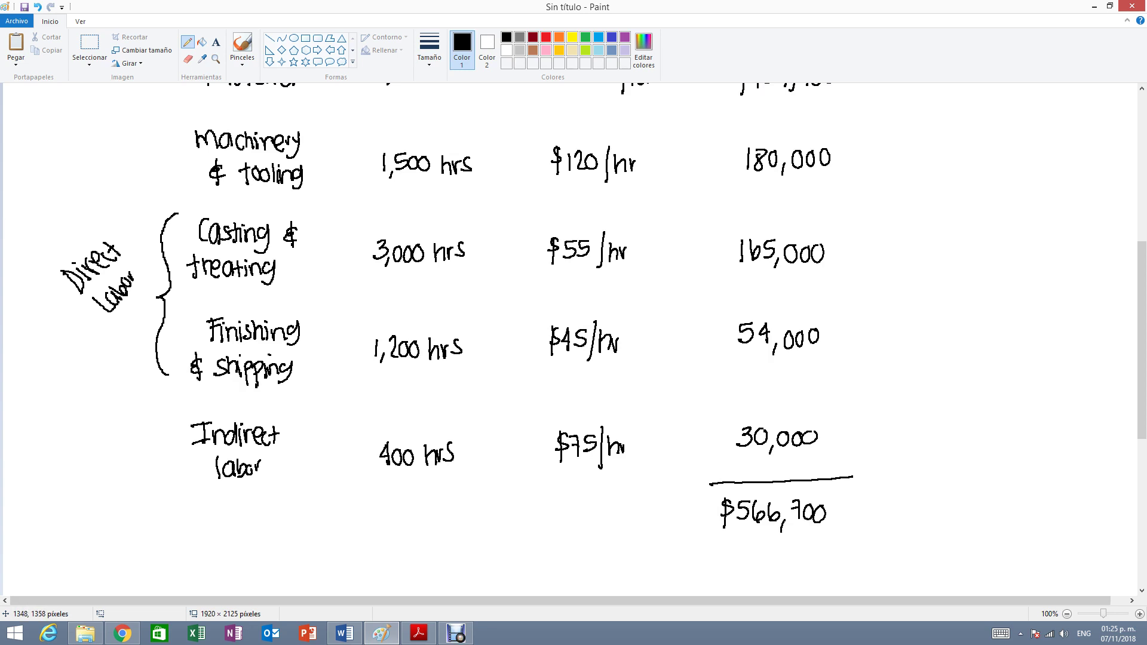